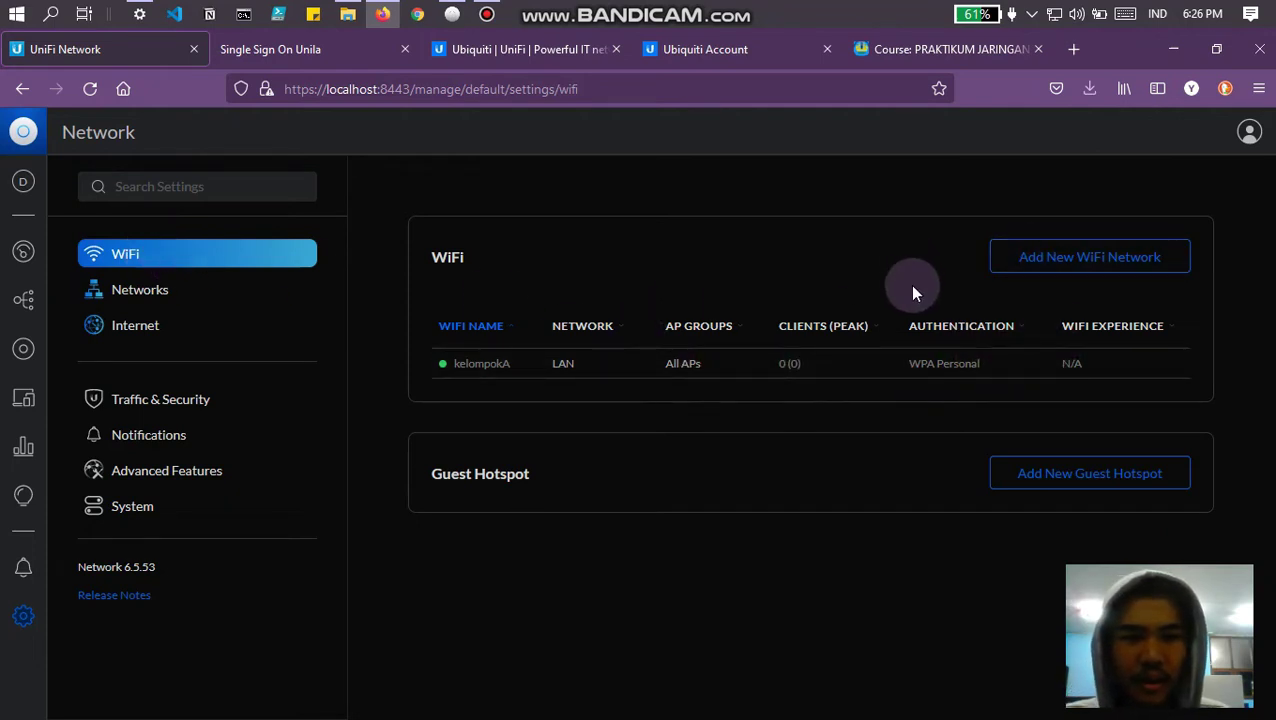
Step: Add a new WiFi network named kelompokA2 by appending 2 to the autofilled name
left_click(1108, 258)
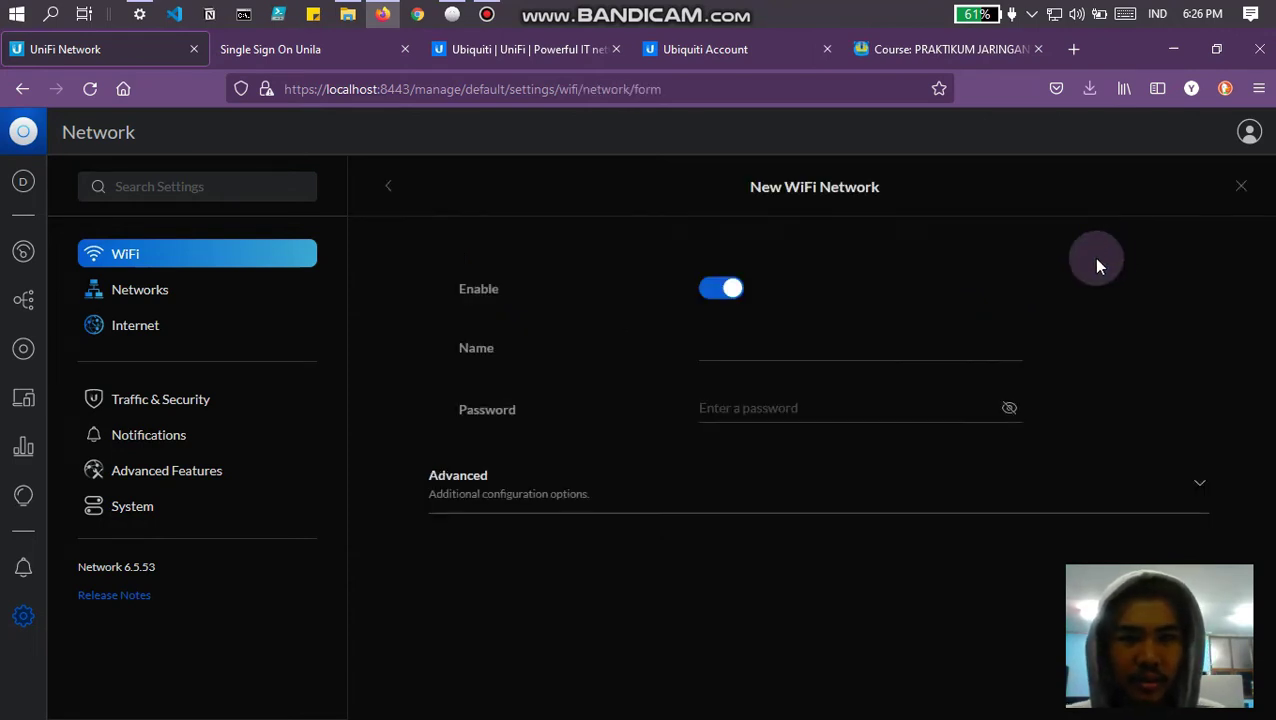
left_click(796, 354)
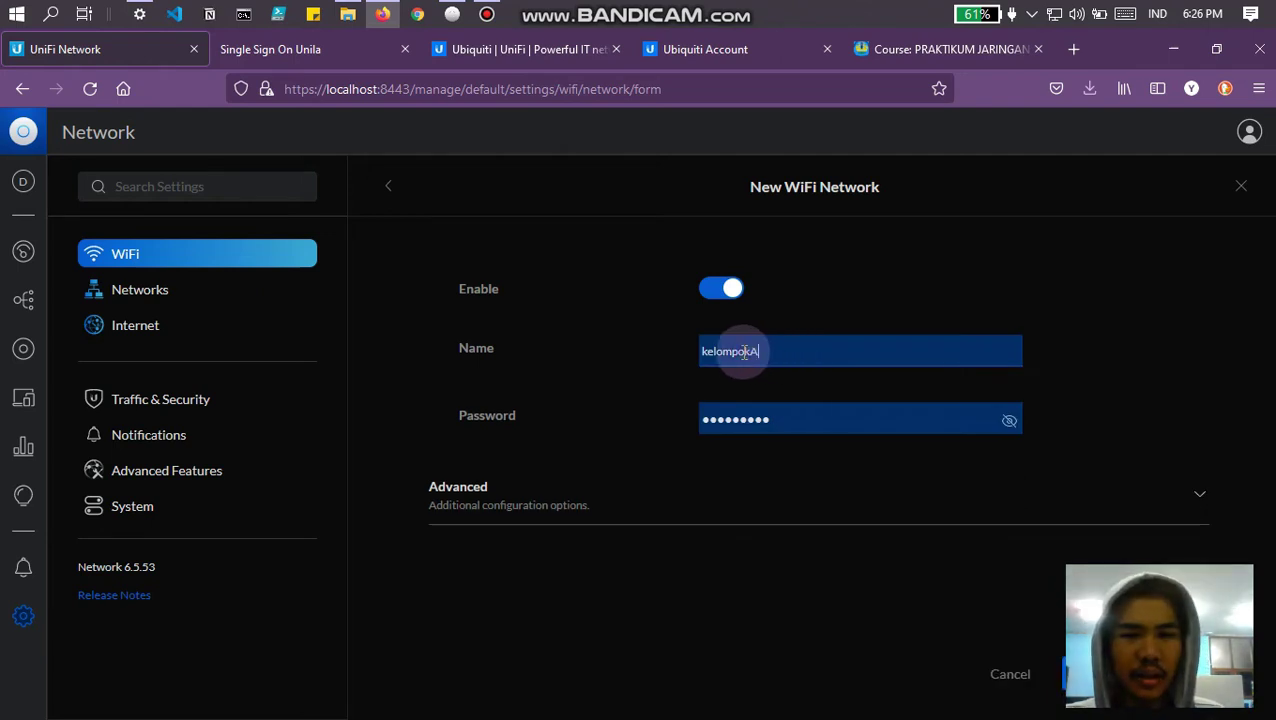
left_click(744, 352)
double_click(745, 352)
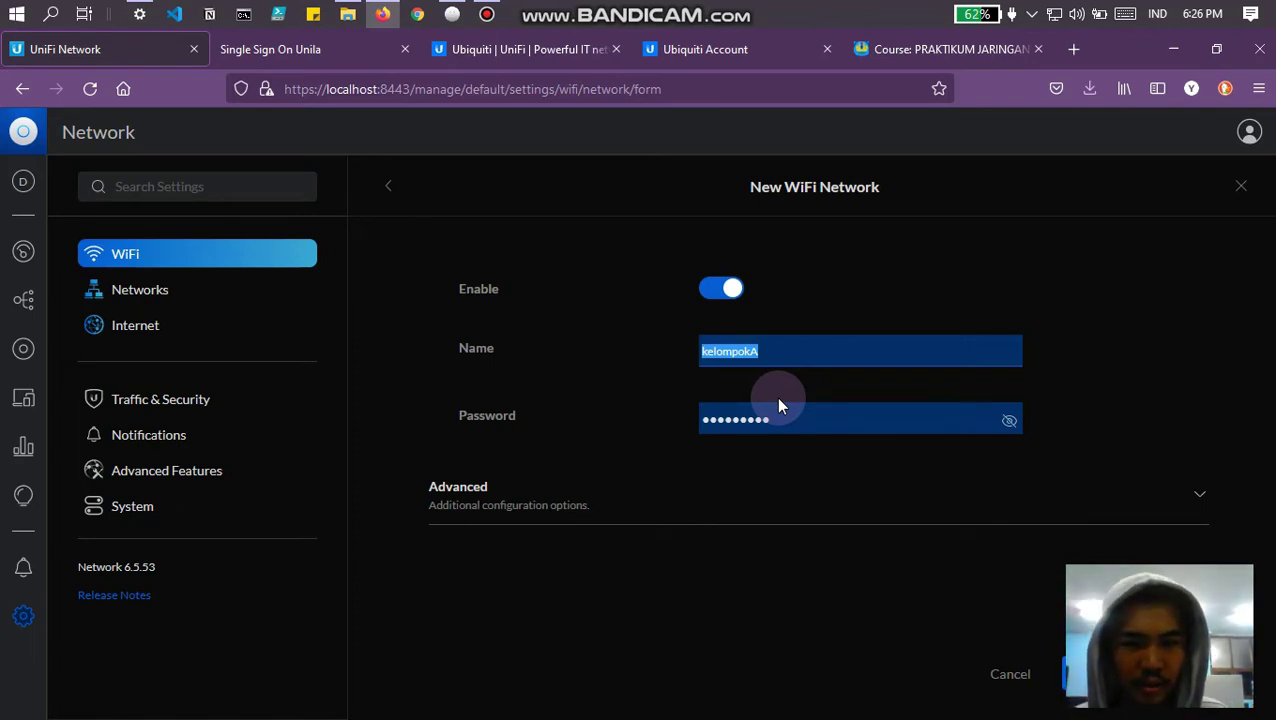
key("Home")
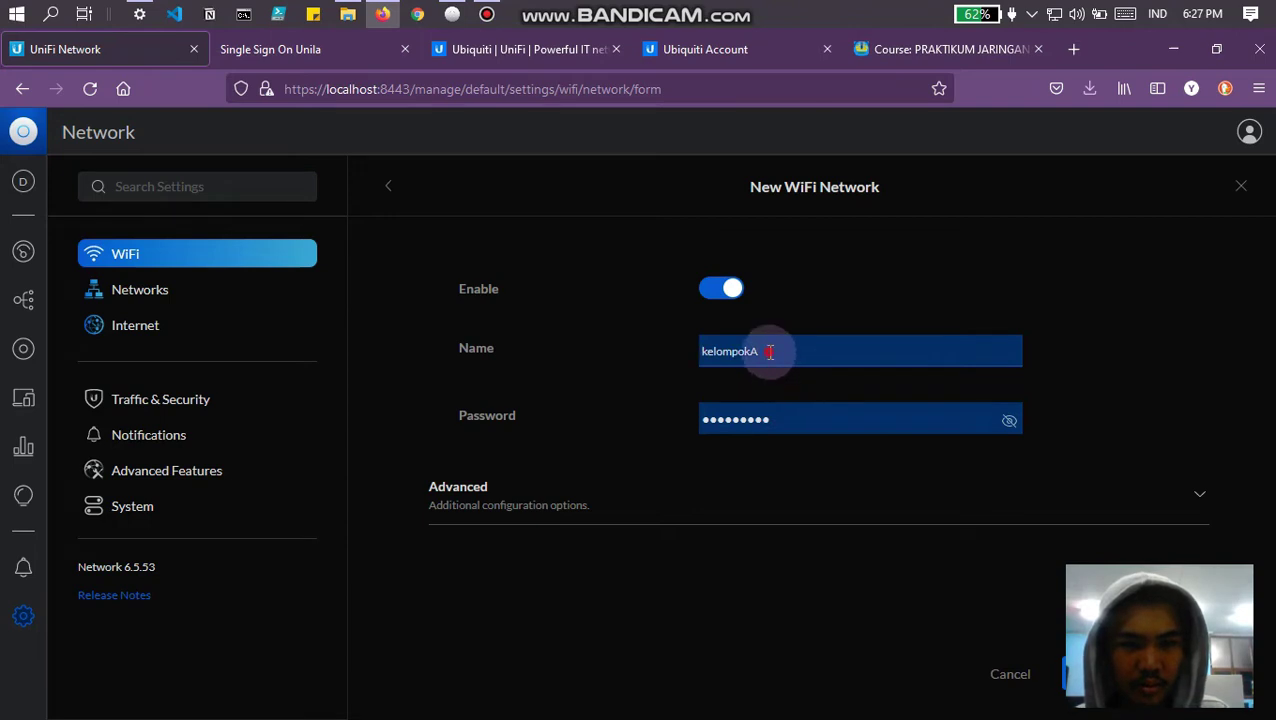
left_click(770, 352)
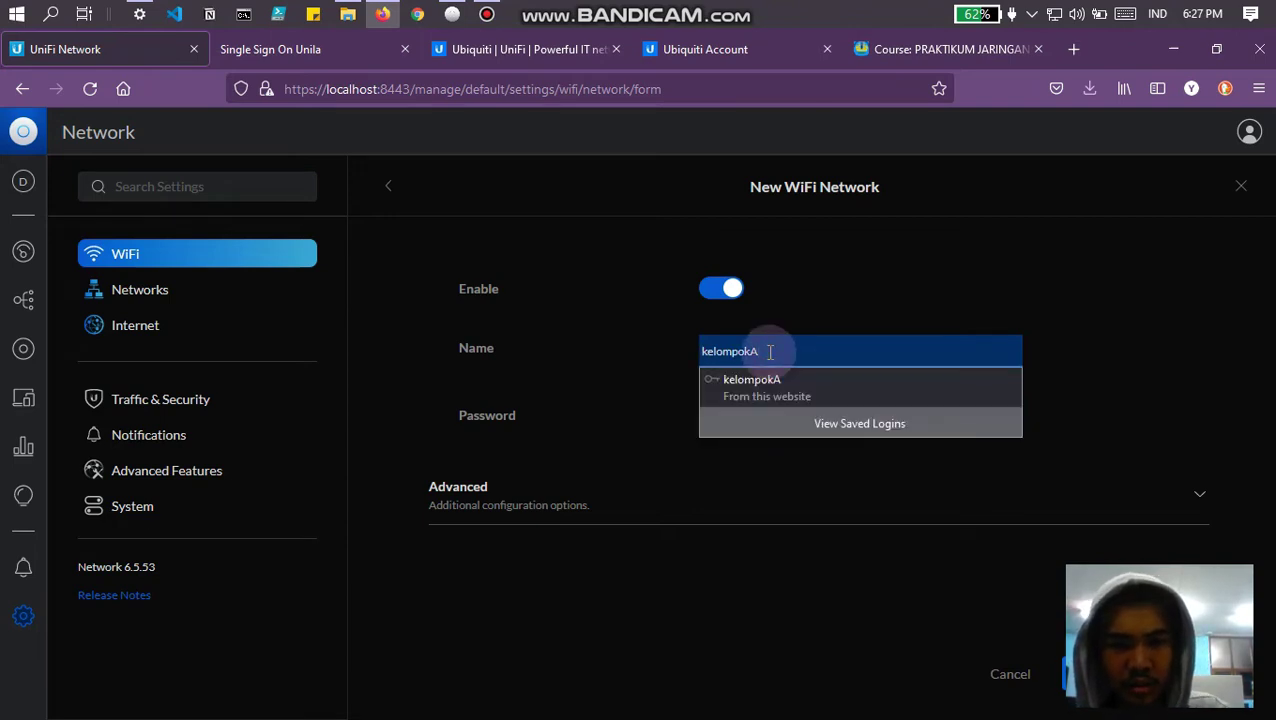
type("2")
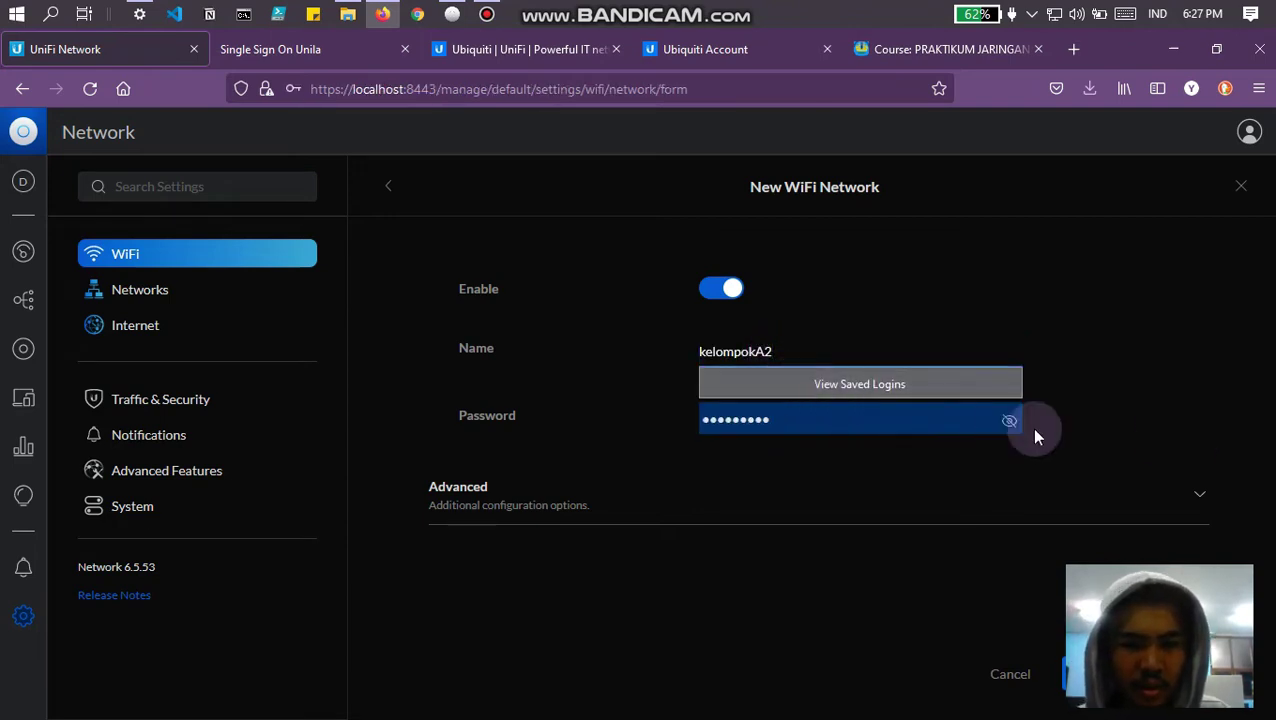
Step: Replace the autofilled password with a new one and save the network
left_click(789, 416)
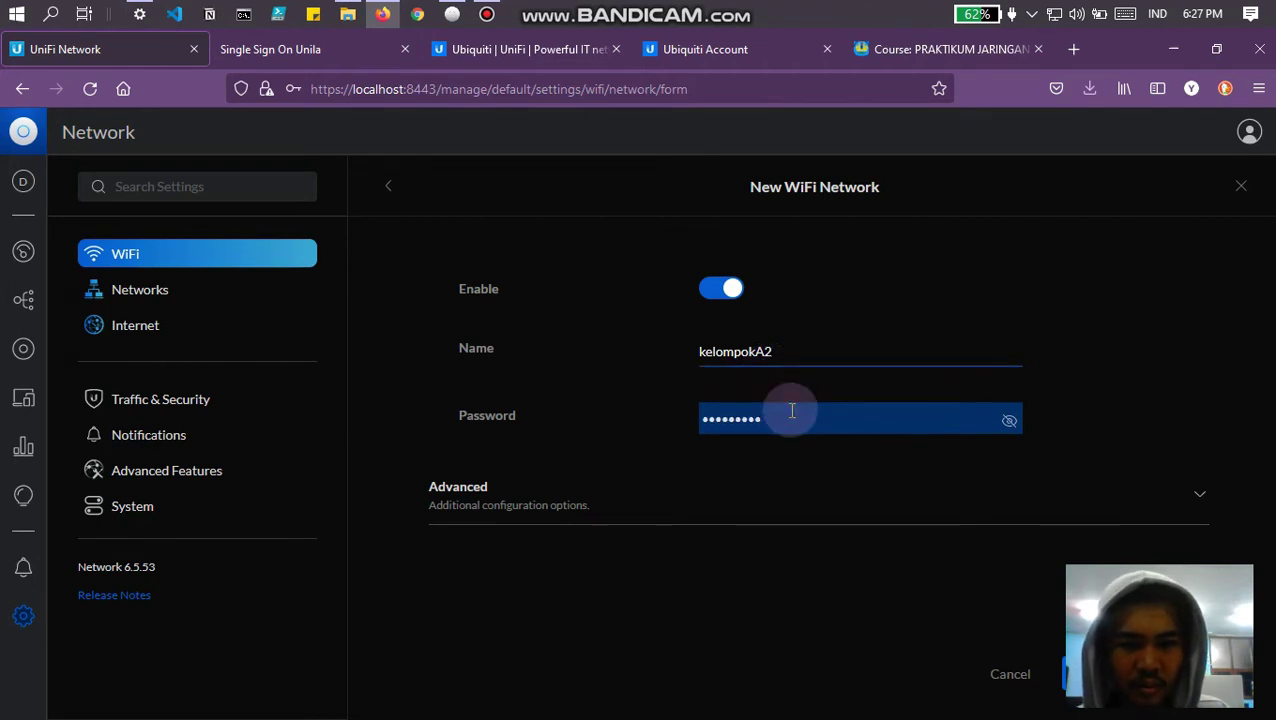
key("BackSpace")
key("BackSpace")
key("BackSpace")
key("BackSpace")
key("BackSpace")
key("BackSpace")
key("BackSpace")
key("BackSpace")
key("BackSpace")
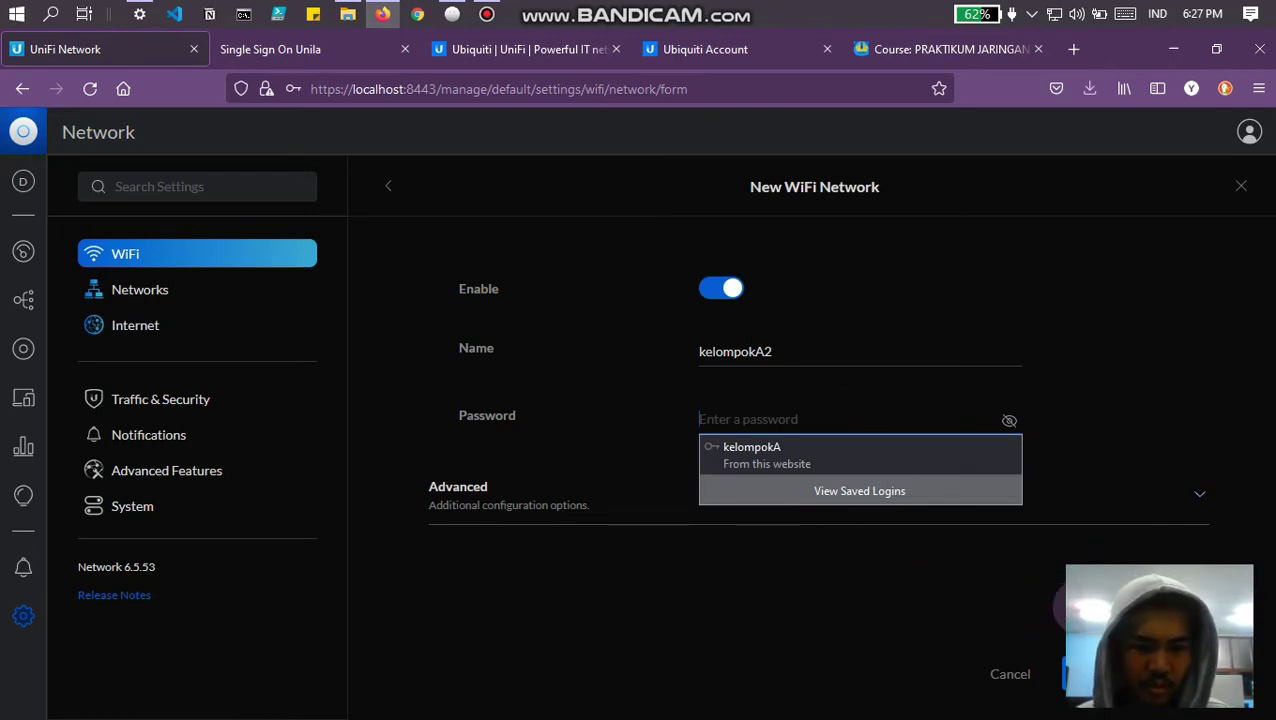
key("Escape")
left_click(1098, 513)
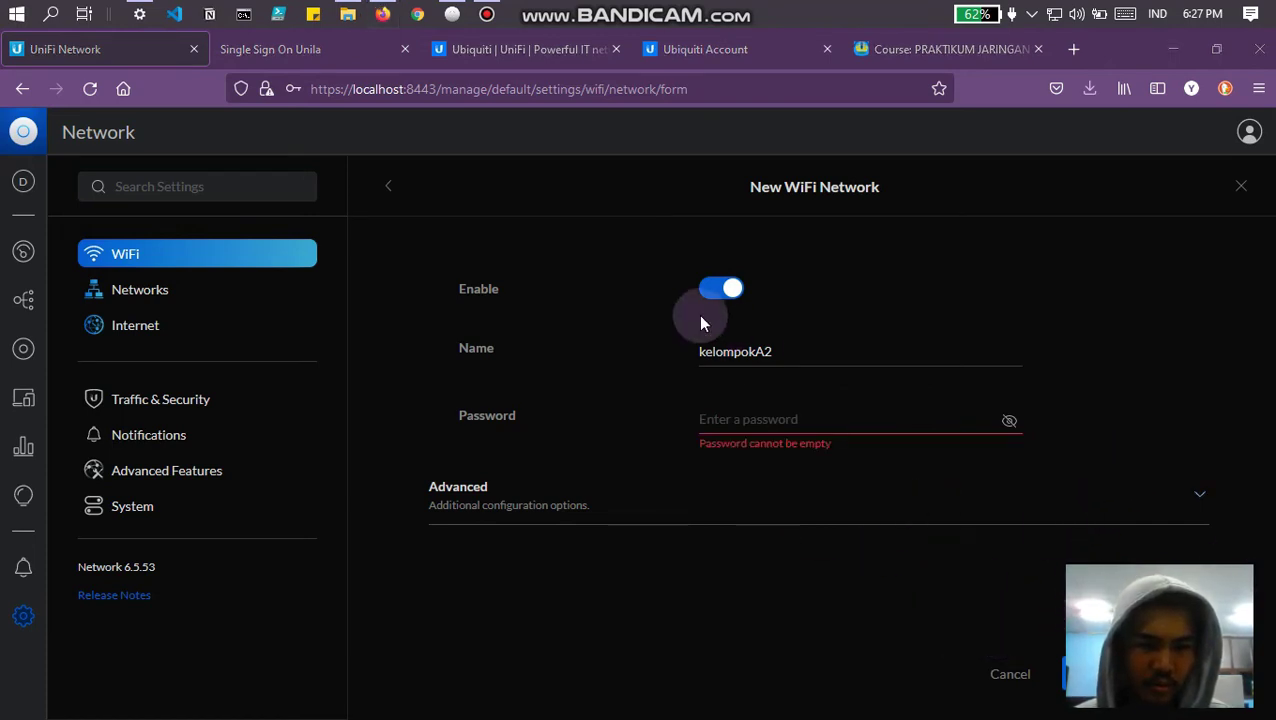
left_click(728, 405)
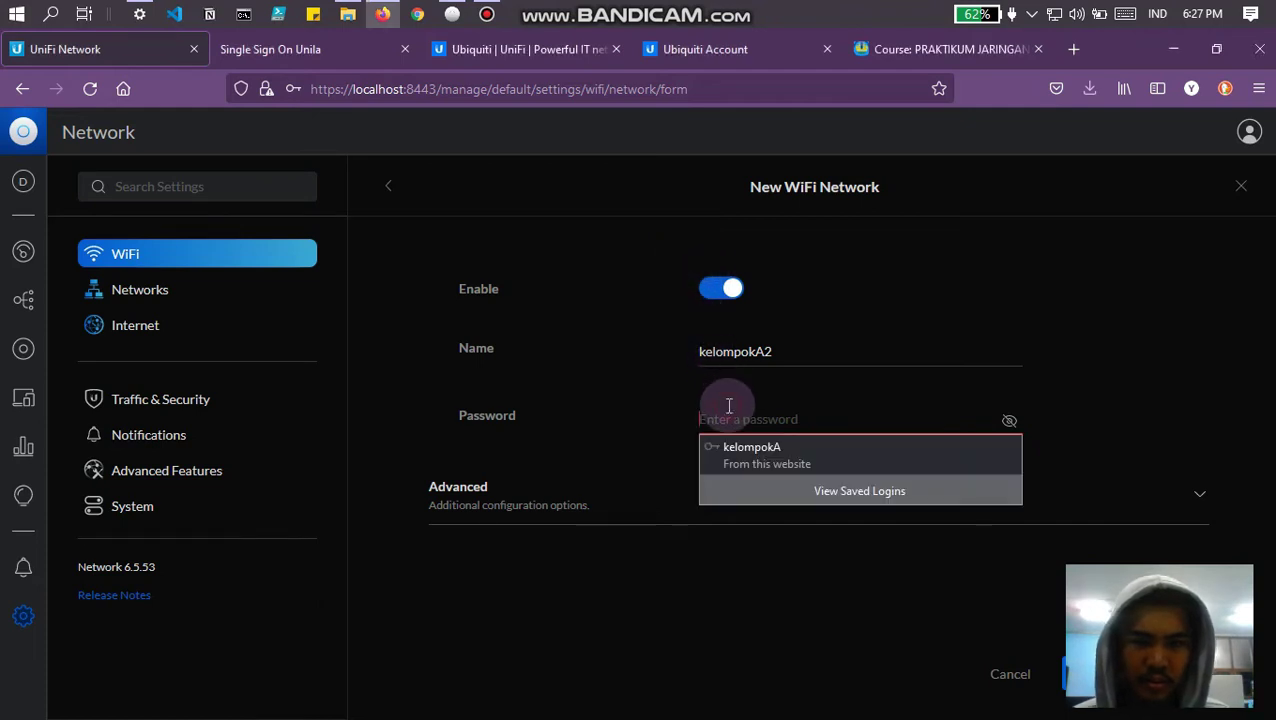
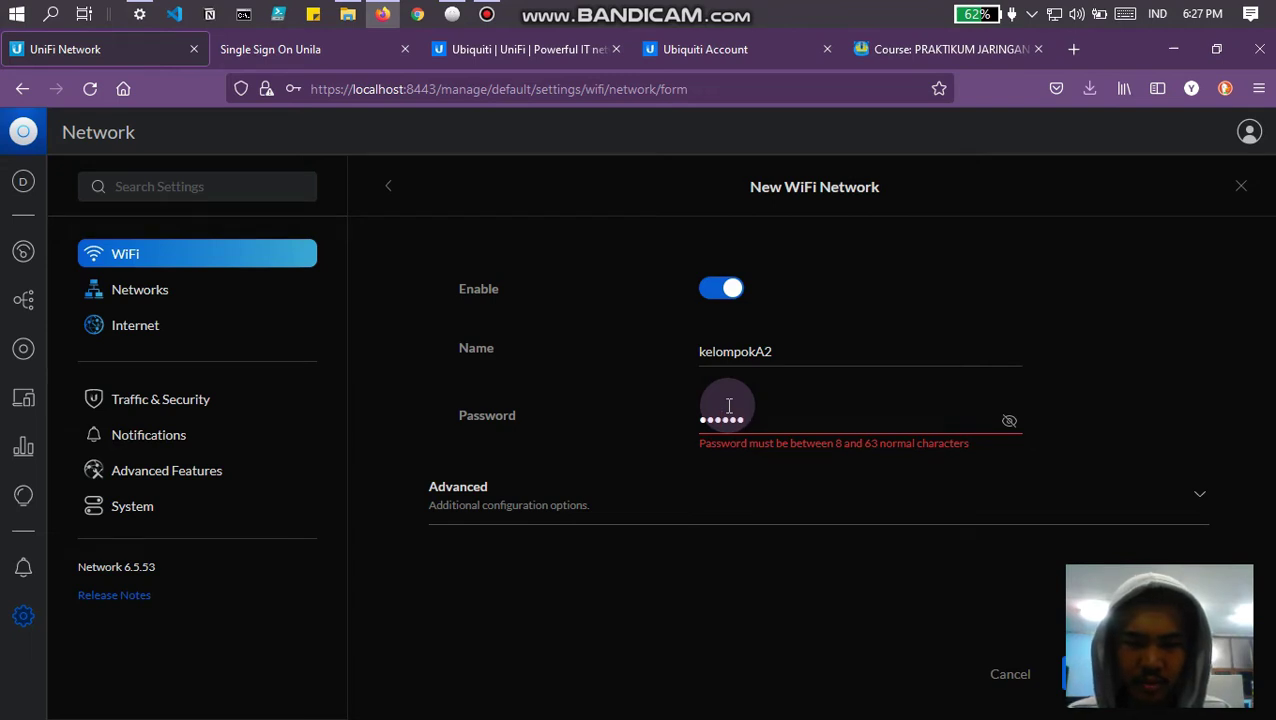
key("BackSpace")
key("BackSpace")
key("BackSpace")
key("BackSpace")
key("BackSpace")
key("BackSpace")
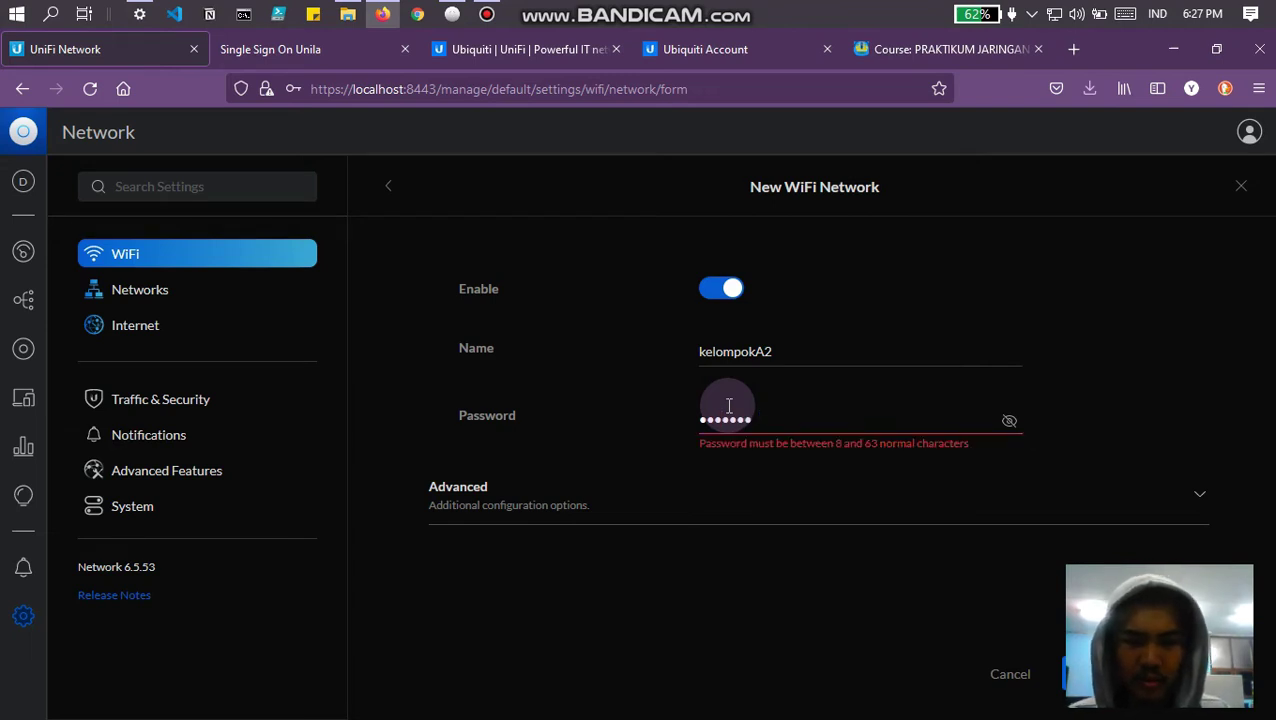
key("BackSpace")
key("BackSpace")
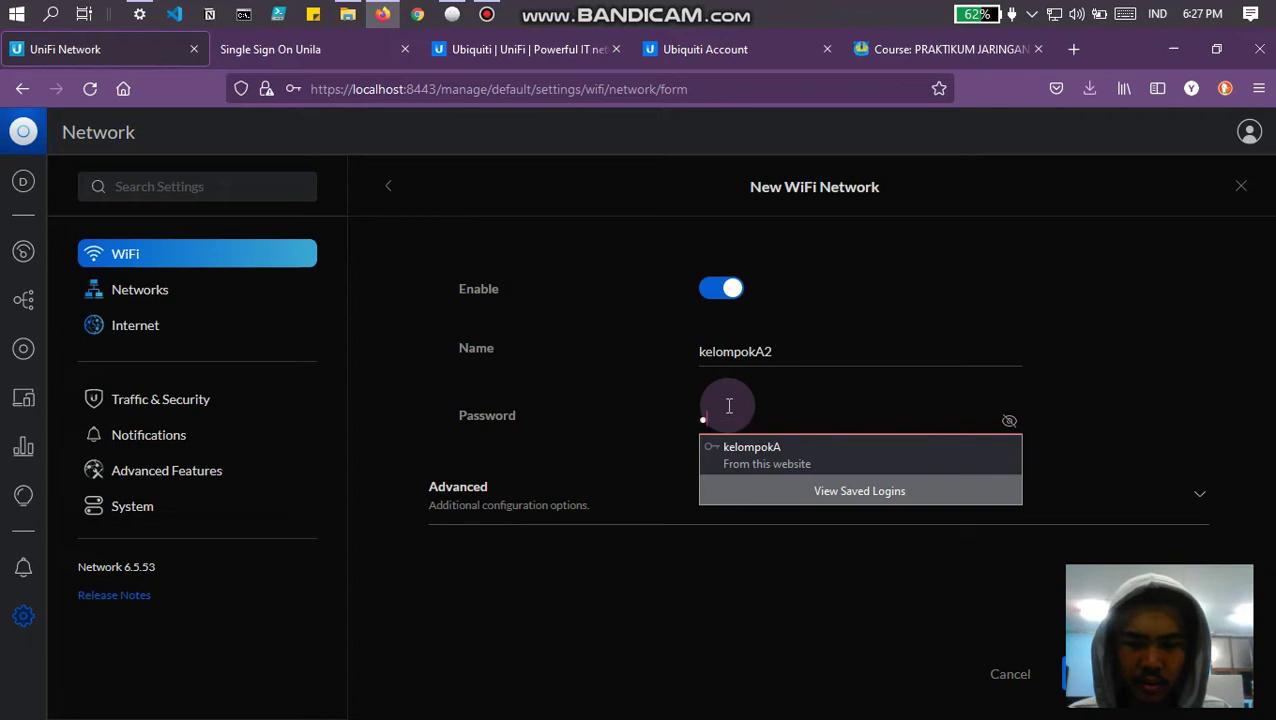
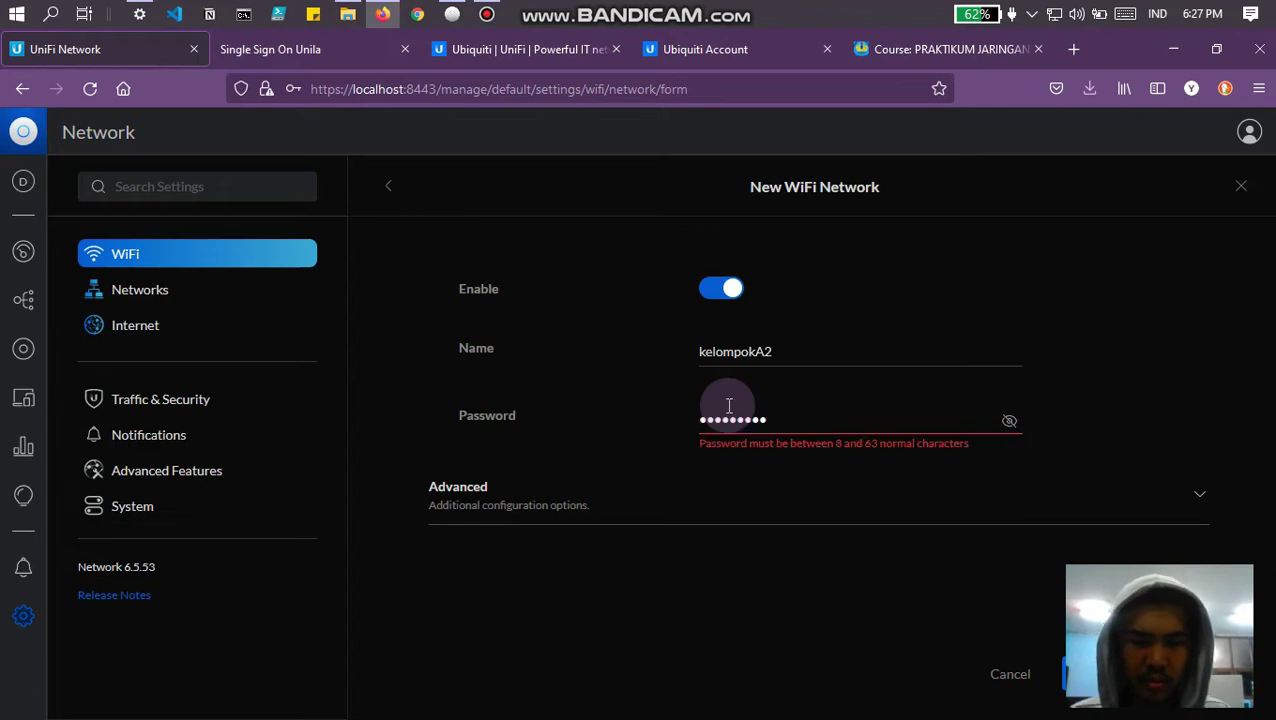
key("Return")
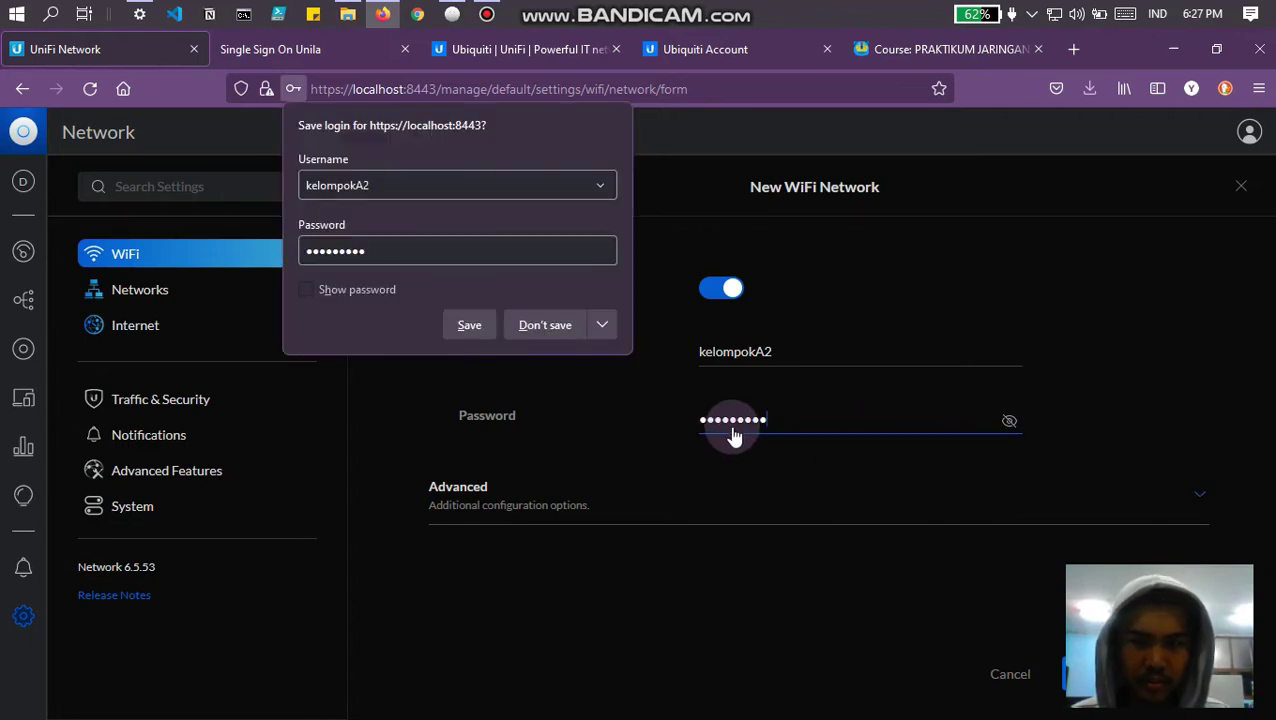
Step: Decline Firefox's save-login prompt so the WiFi list shows kelompokA2 under kelompokA
left_click(531, 329)
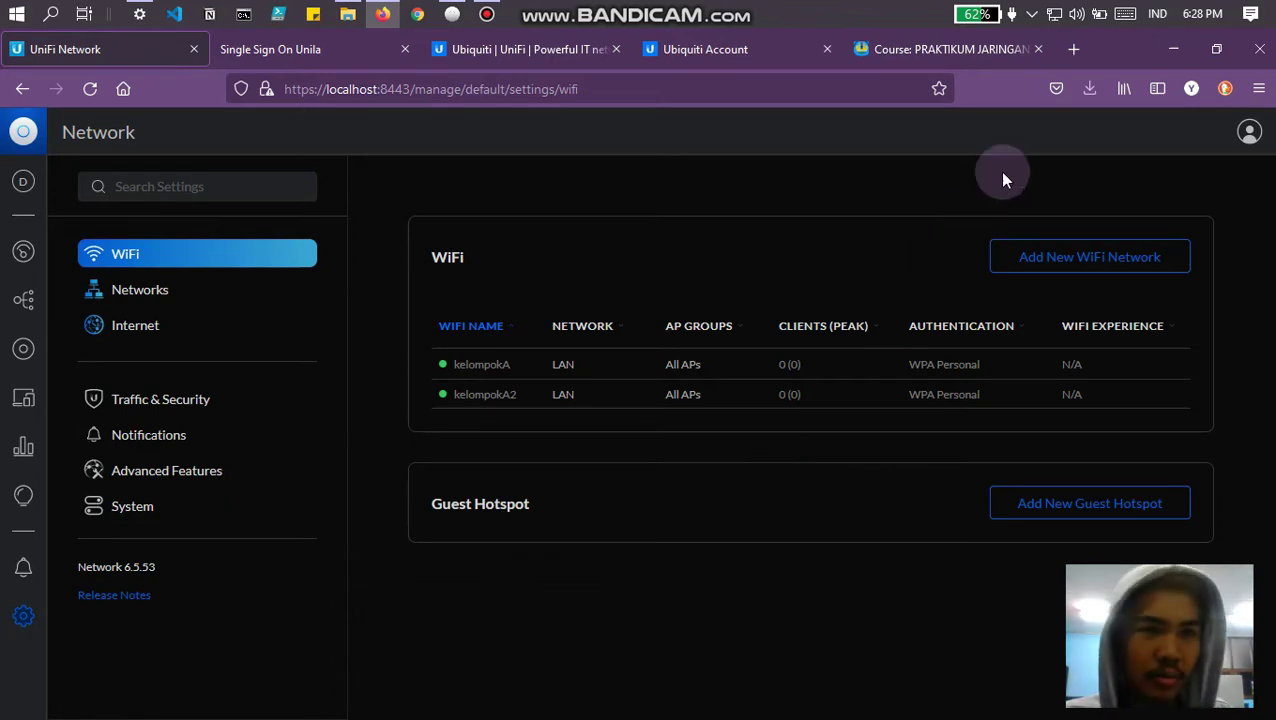
Step: Browse nearby networks in the Windows Wi-Fi flyout, expanding TP-Link_DFBC and LAB.TDxURO
left_click(1056, 14)
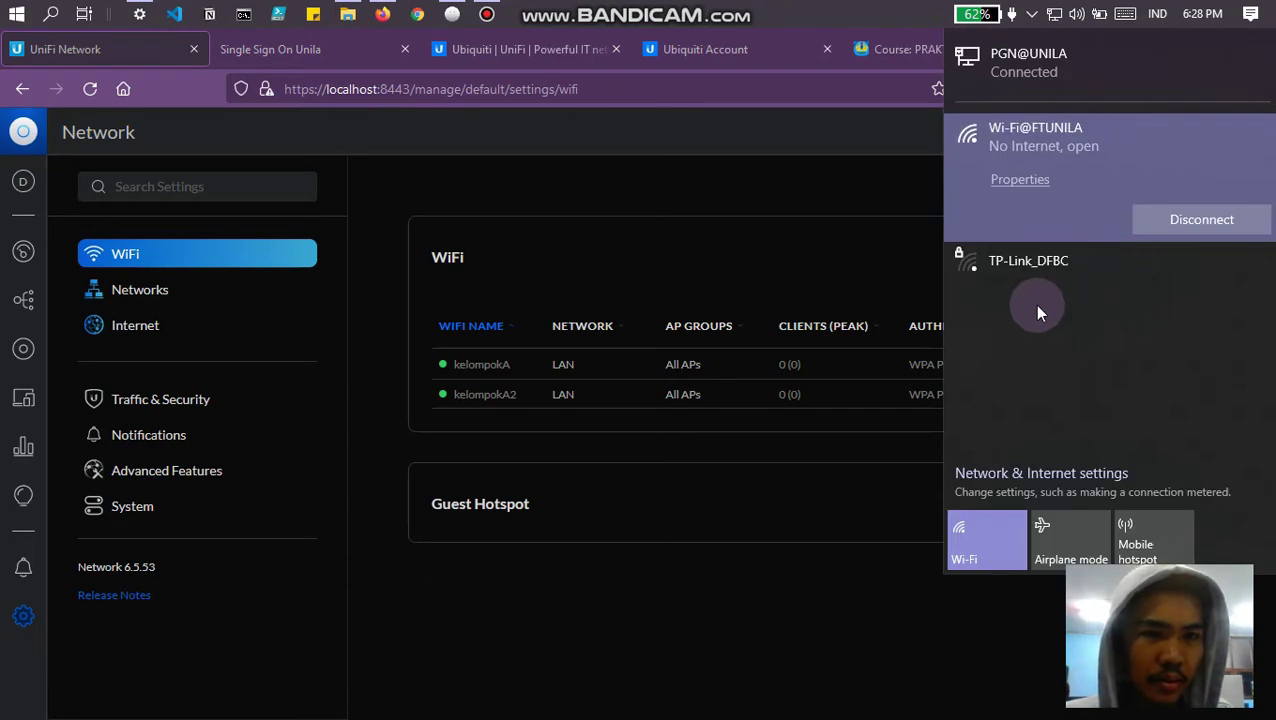
scroll(1053, 342, "down", 1)
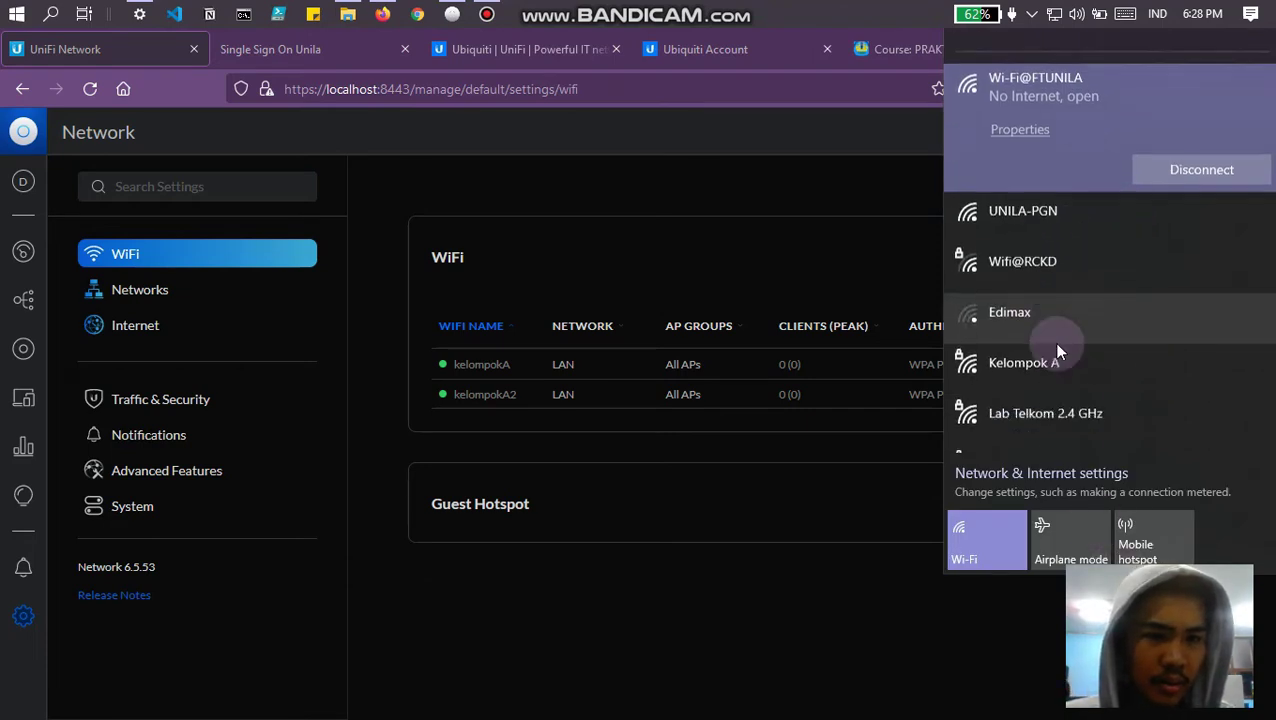
scroll(1053, 342, "down", 4)
scroll(1053, 342, "up", 3)
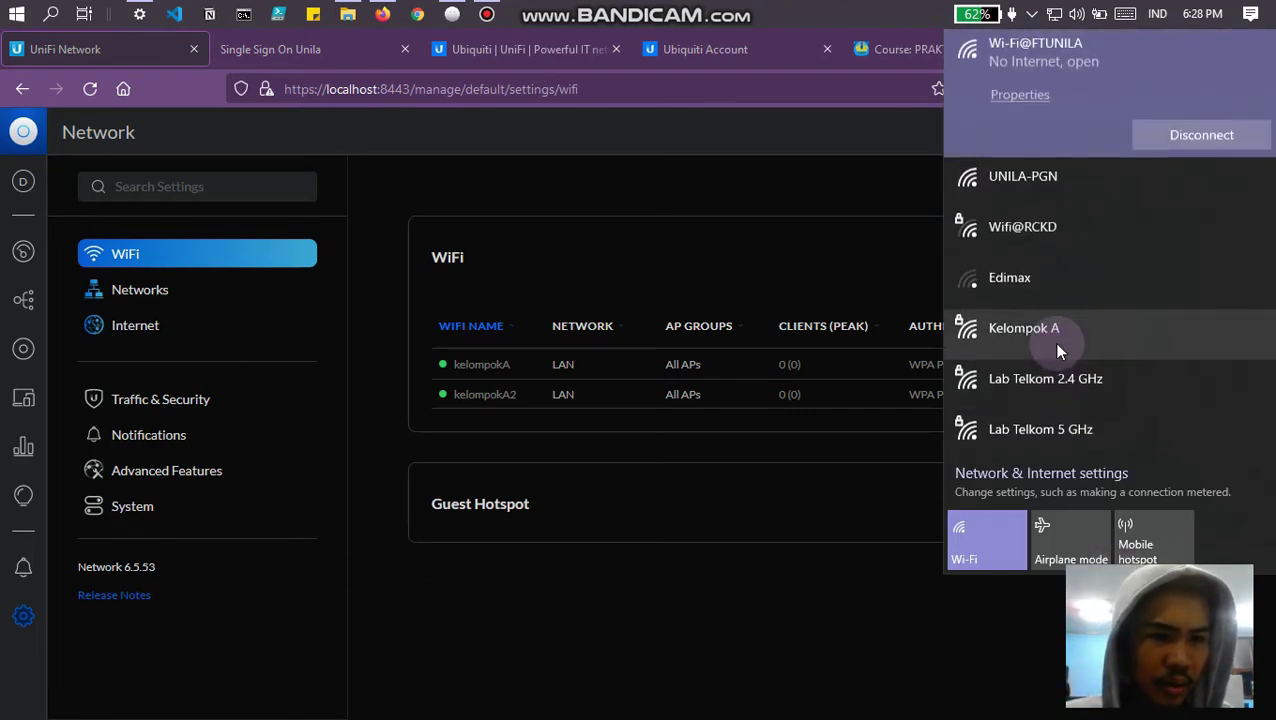
scroll(1057, 344, "down", 3)
scroll(1057, 344, "down", 9)
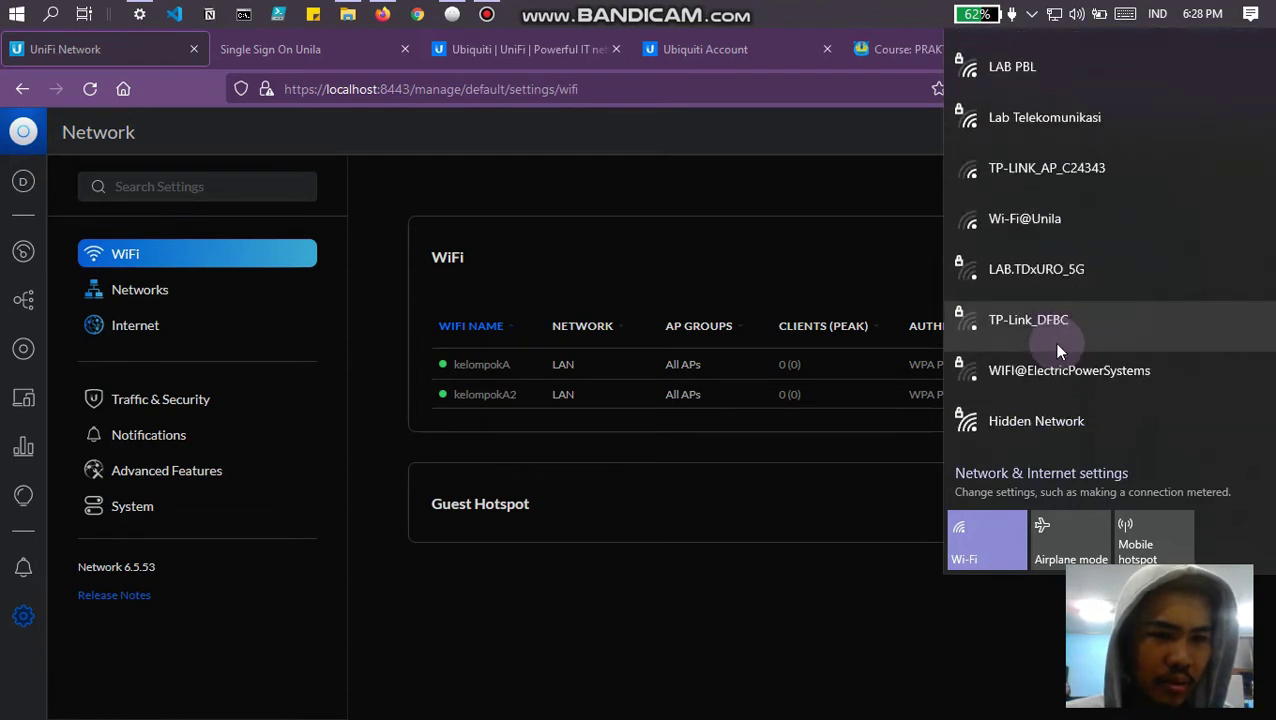
scroll(1057, 345, "up", 10)
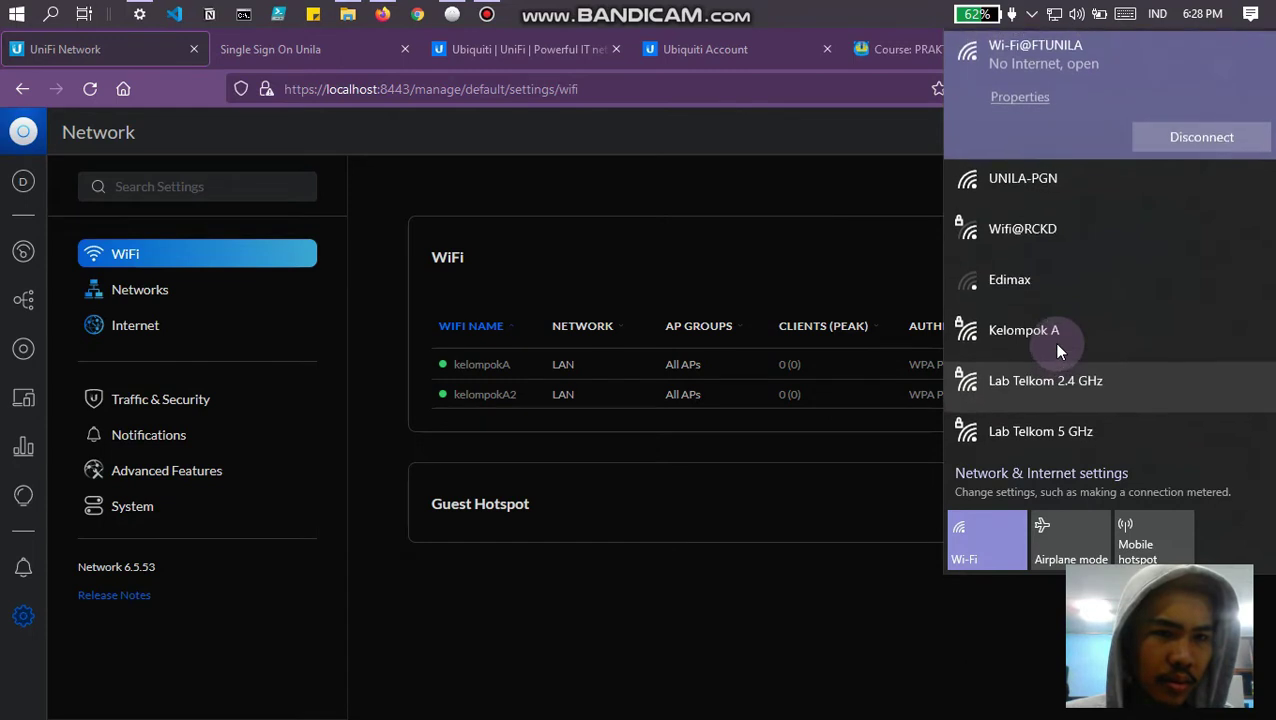
scroll(1057, 350, "down", 6)
scroll(1057, 350, "down", 4)
left_click(1058, 350)
scroll(1058, 350, "up", 8)
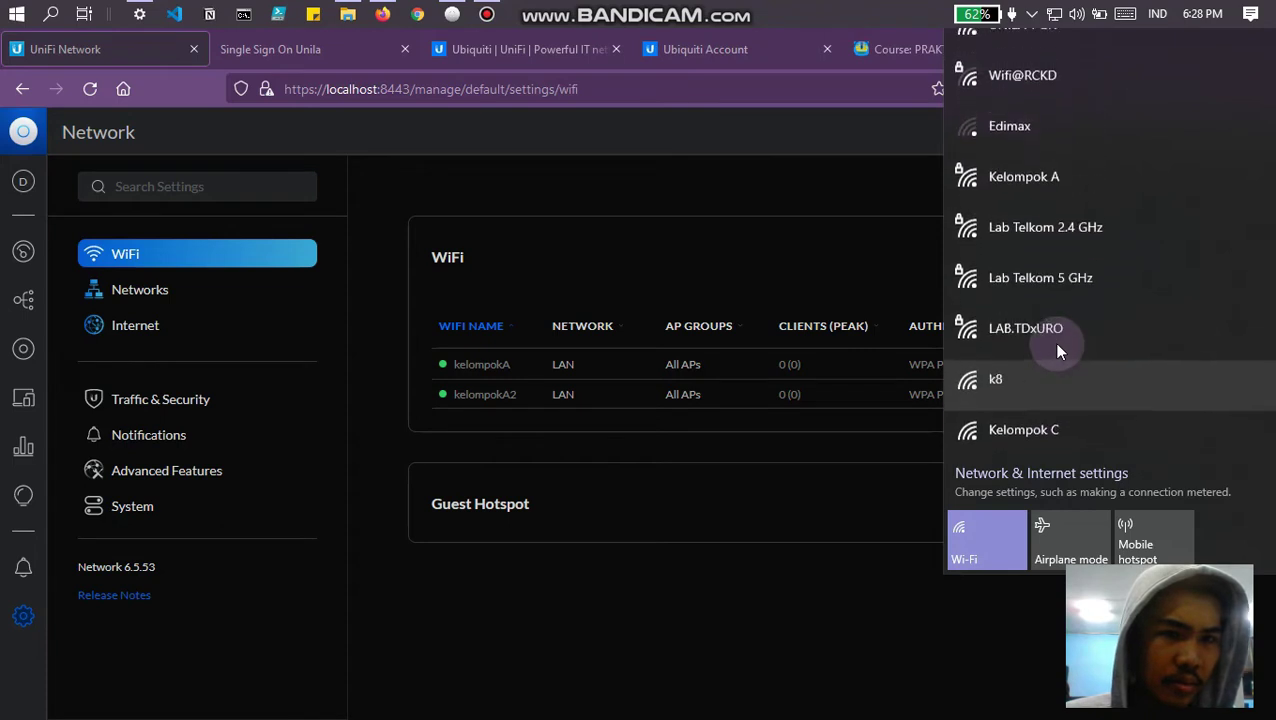
left_click(1058, 350)
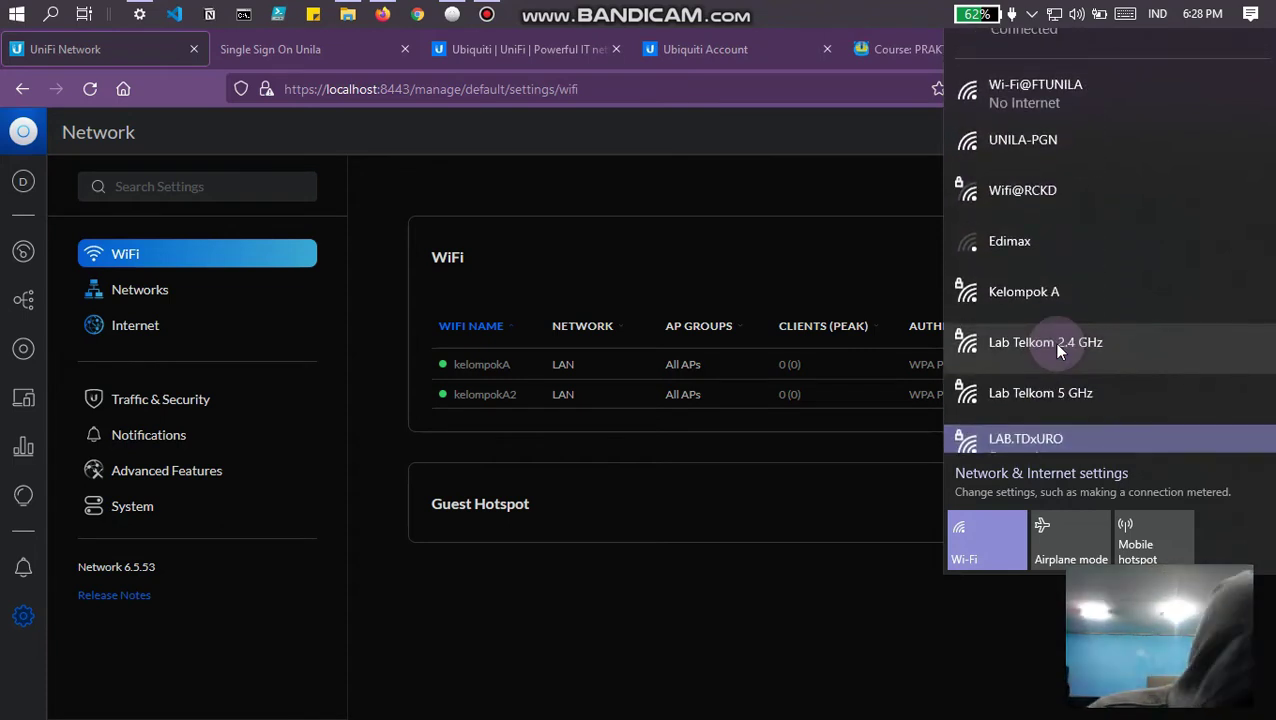
Step: Expand Kelompok A and Edimax in the list, then close the Wi-Fi flyout
scroll(1058, 350, "up", 1)
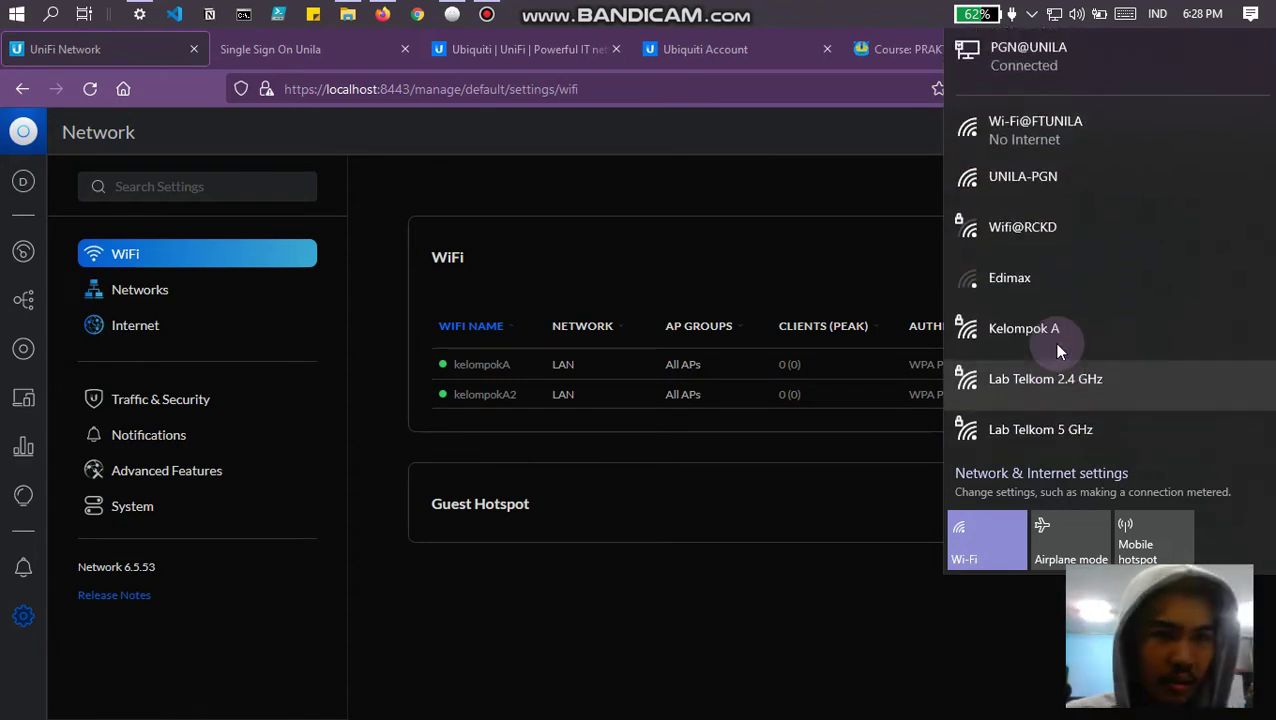
left_click(1058, 350)
scroll(1071, 405, "down", 2)
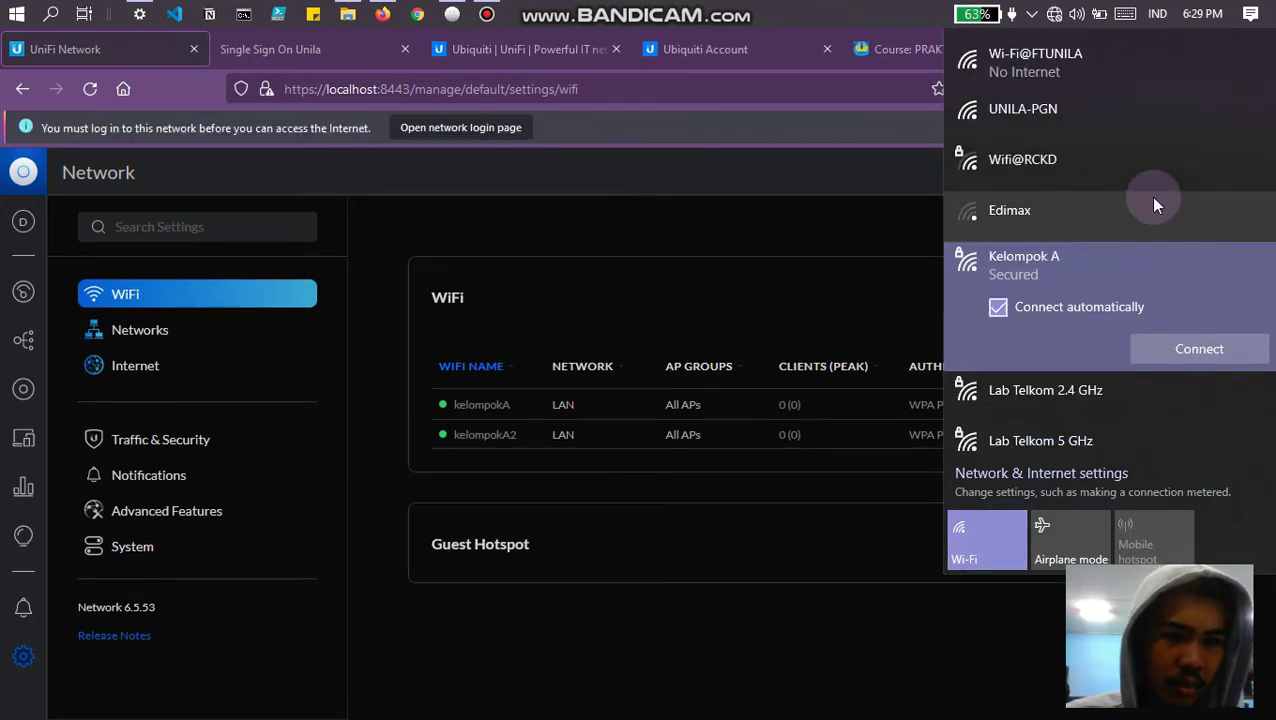
scroll(1149, 200, "down", 5)
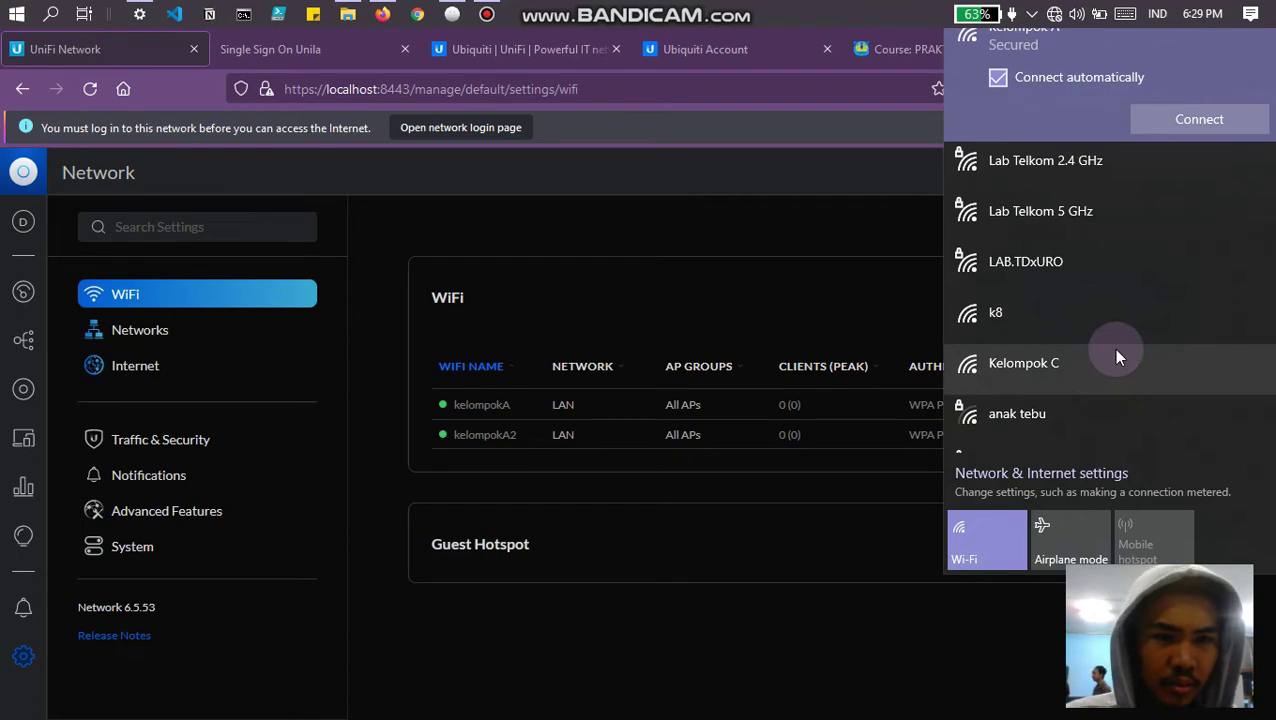
scroll(1115, 350, "down", 6)
scroll(1117, 357, "down", 2)
scroll(1117, 357, "up", 10)
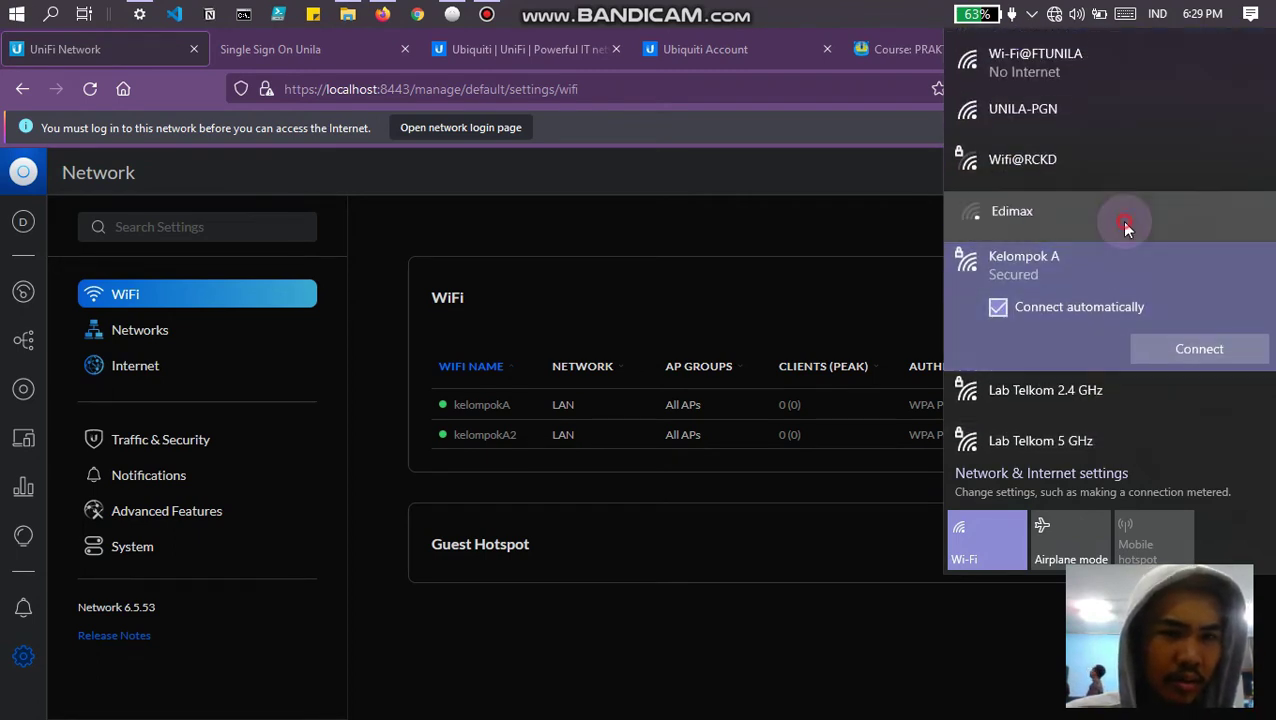
left_click(1120, 220)
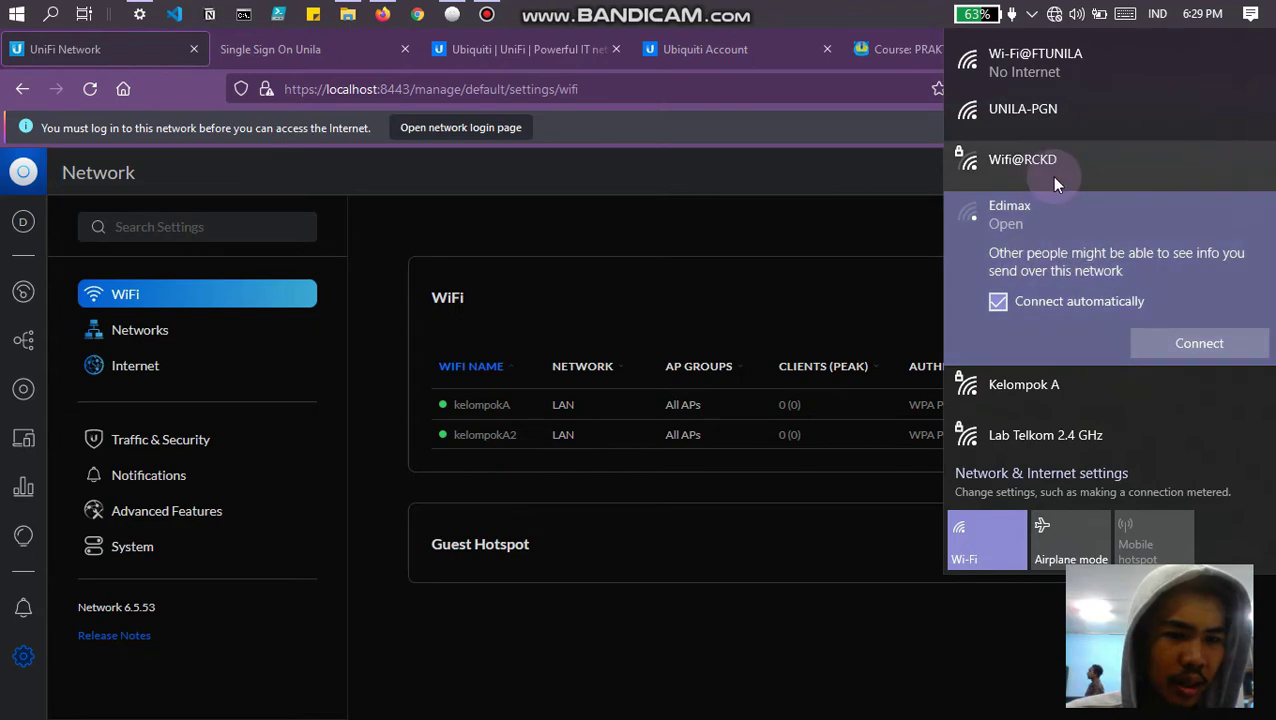
scroll(1053, 178, "down", 5)
scroll(996, 319, "down", 3)
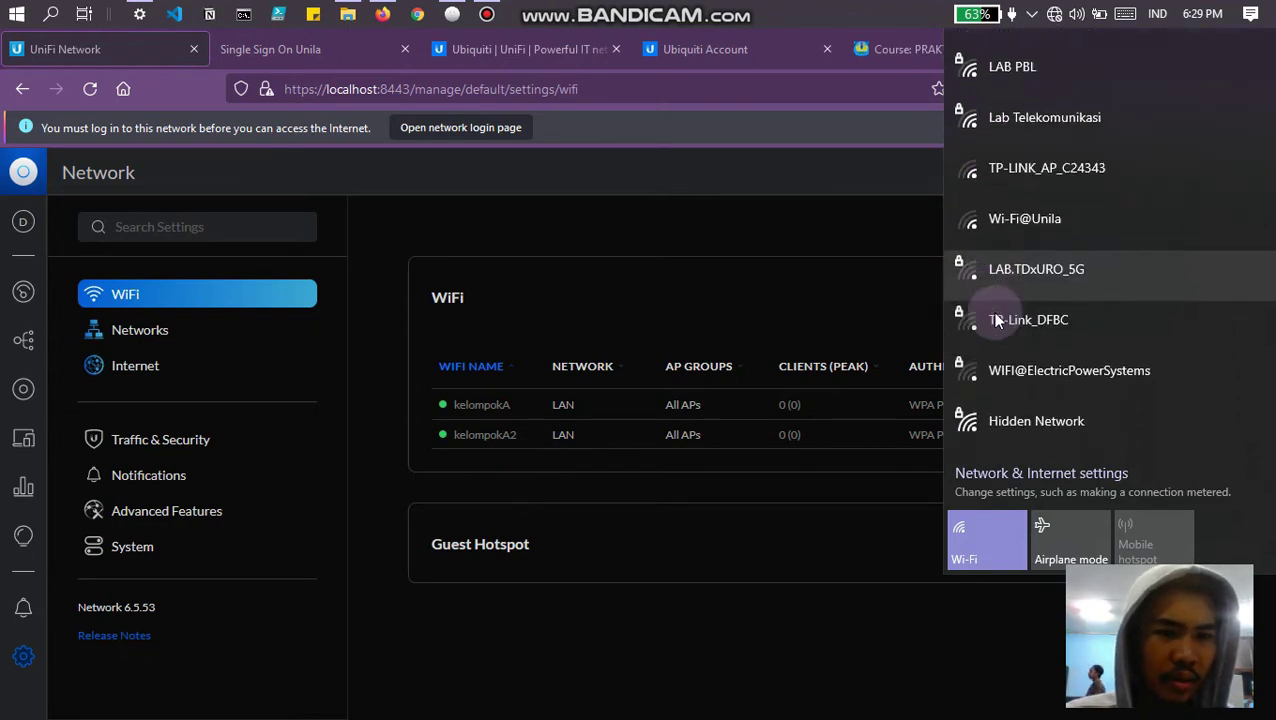
left_click(822, 310)
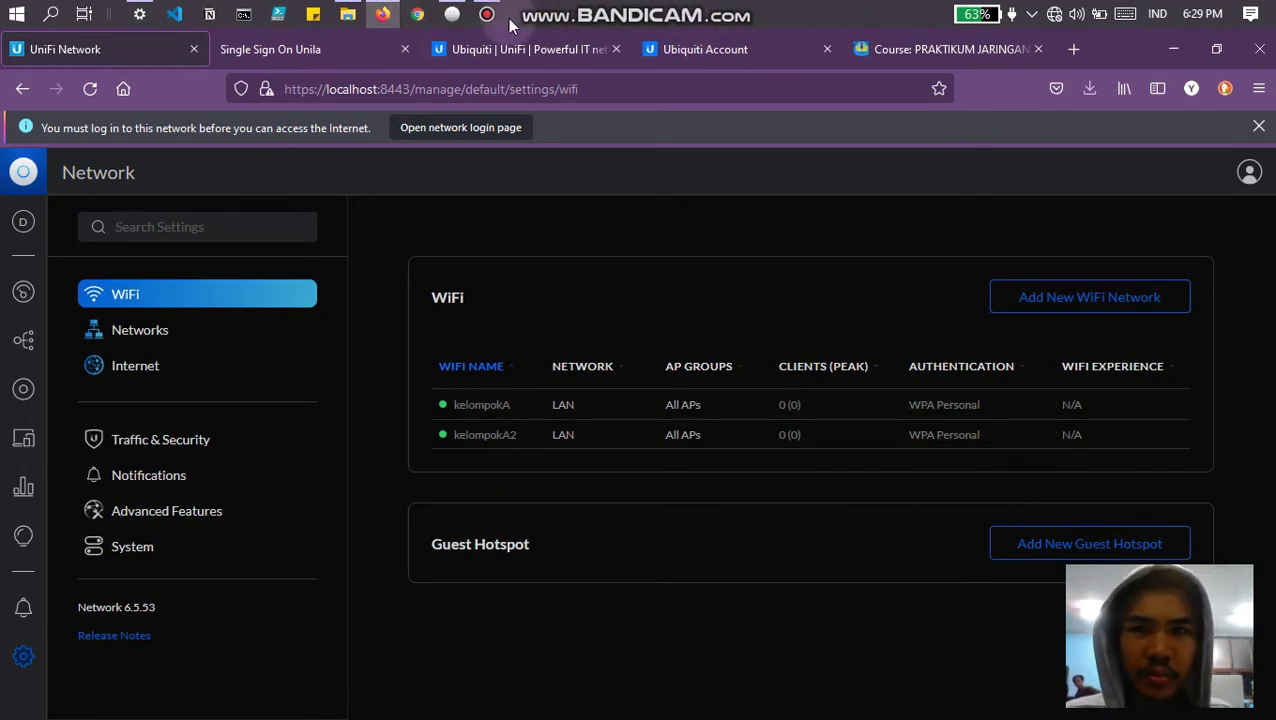
mouse_move(490, 16)
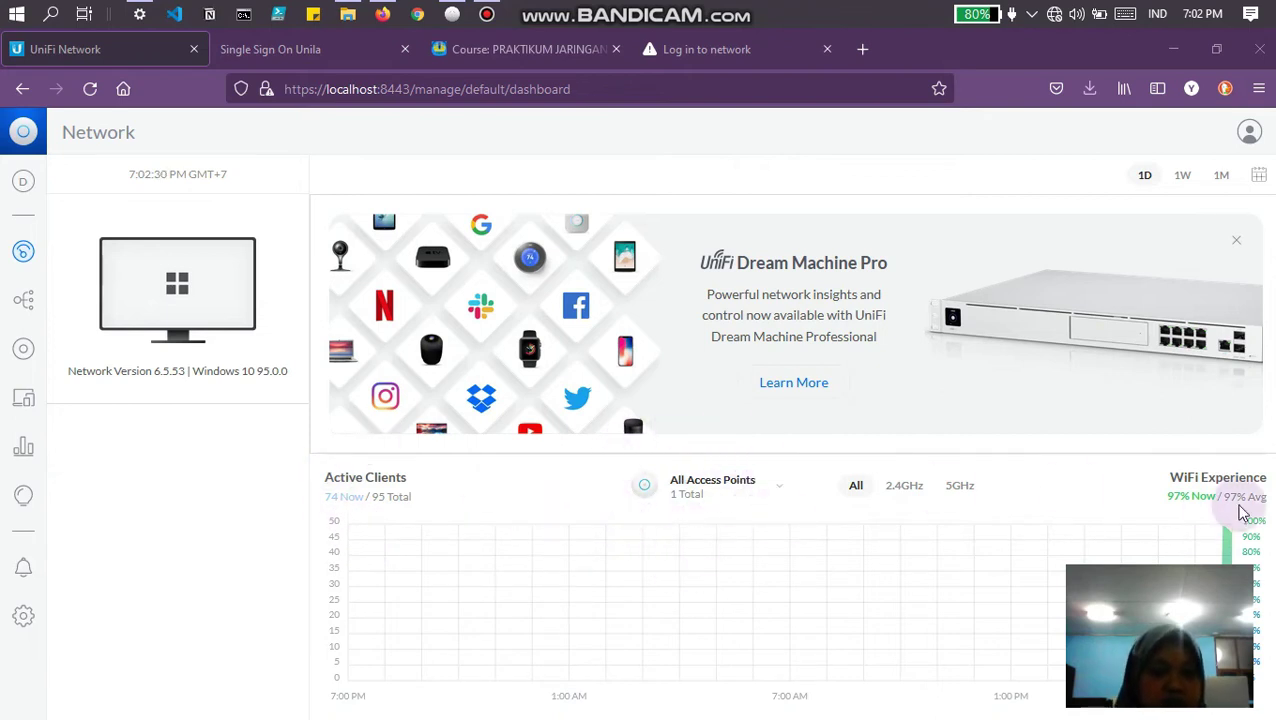
Step: Open Traffic Stats, which shows 0.00 B identified traffic and no data
mouse_move(1228, 535)
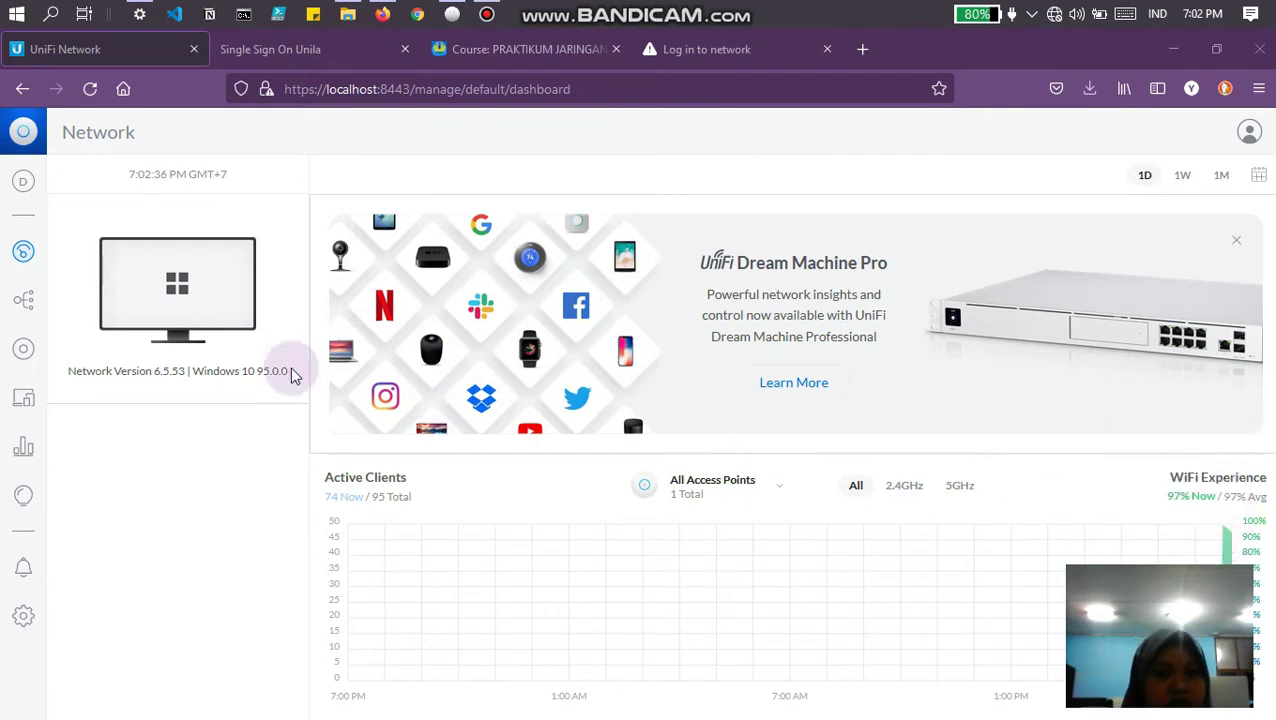
left_click(30, 452)
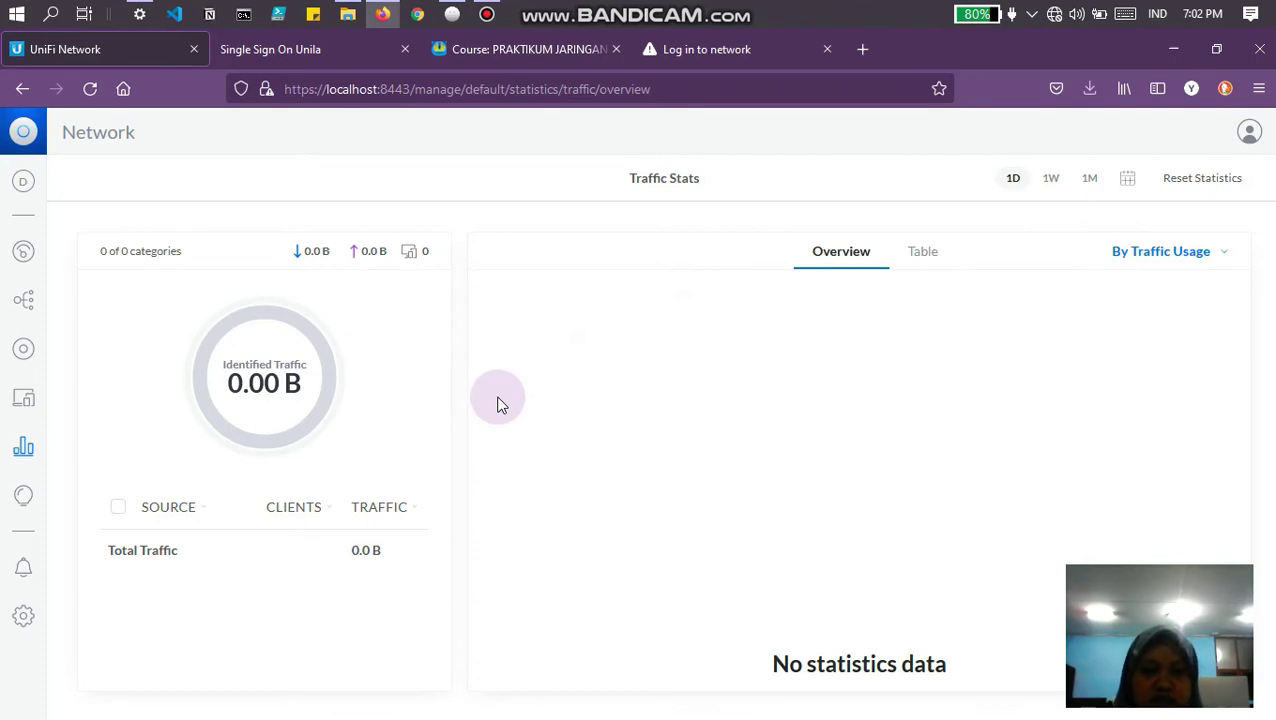
Step: Open WiFi Insights and scroll through the WiFi Scan table of 27 nearby networks
left_click(23, 500)
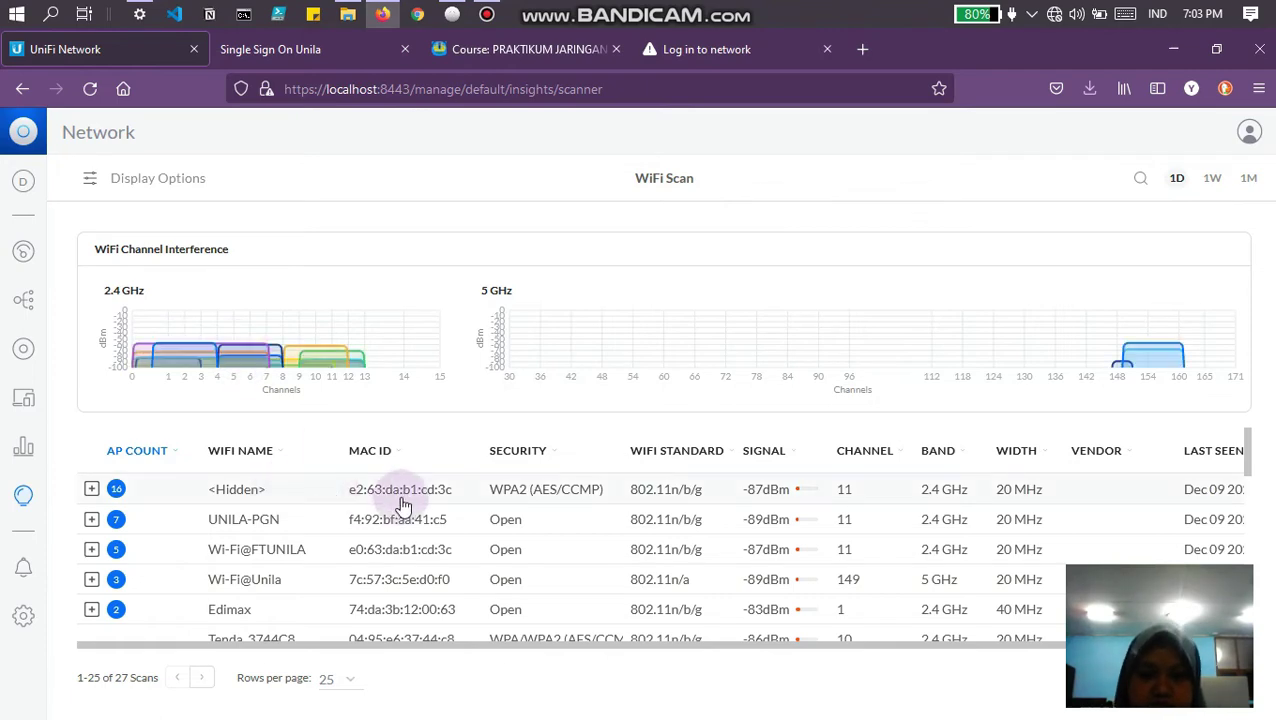
scroll(403, 505, "down", 2)
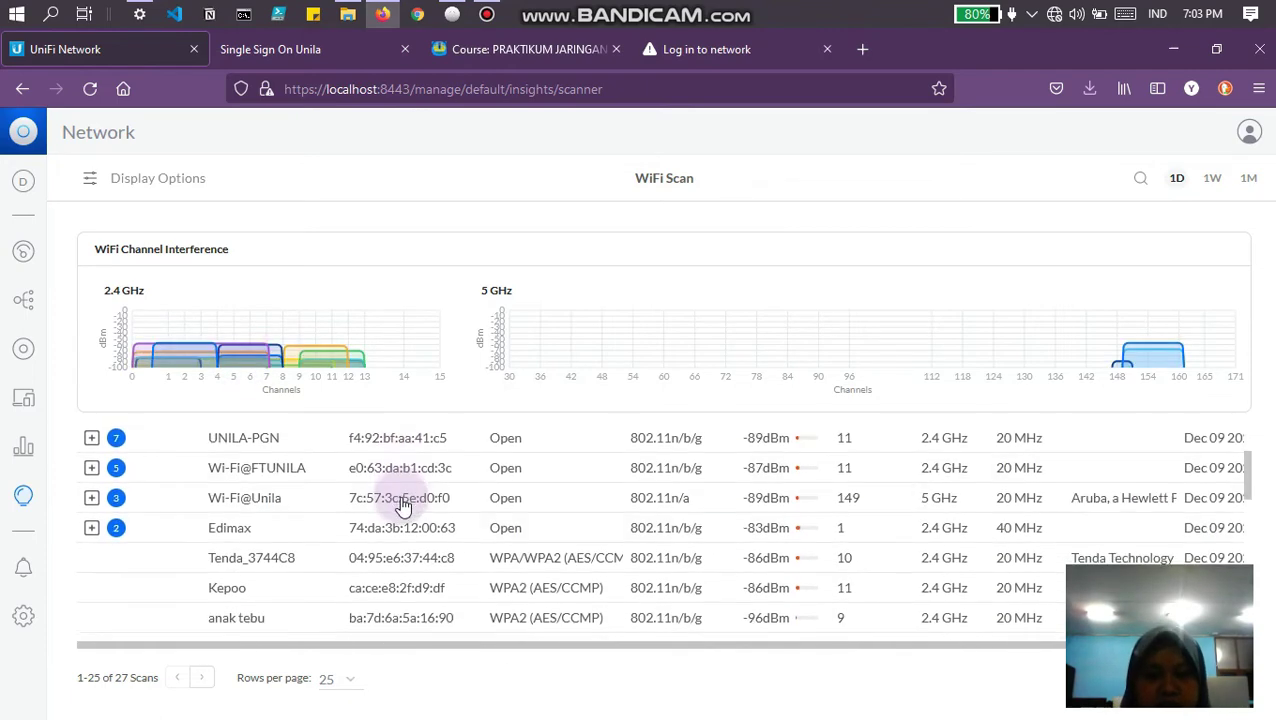
scroll(403, 508, "down", 5)
scroll(403, 508, "up", 3)
scroll(403, 508, "up", 5)
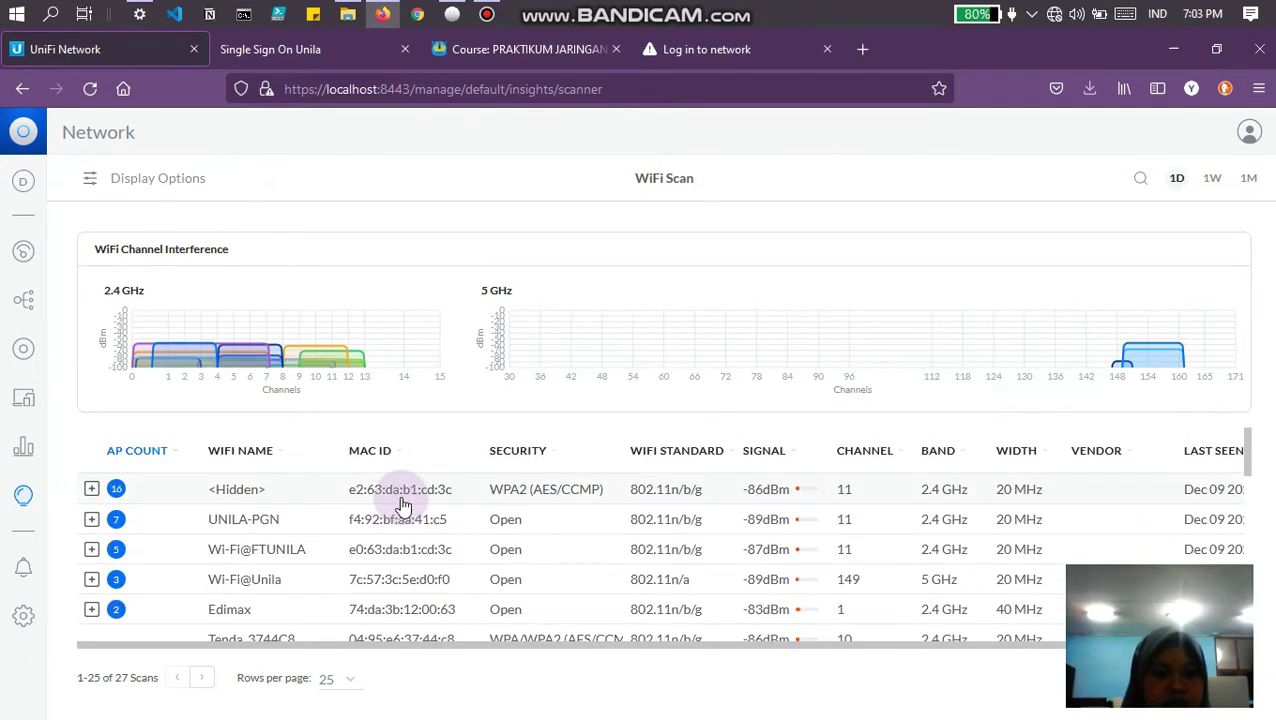
Step: Browse the WiFi, Internet, Traffic & Security, Notifications and Advanced Features settings pages
left_click(24, 614)
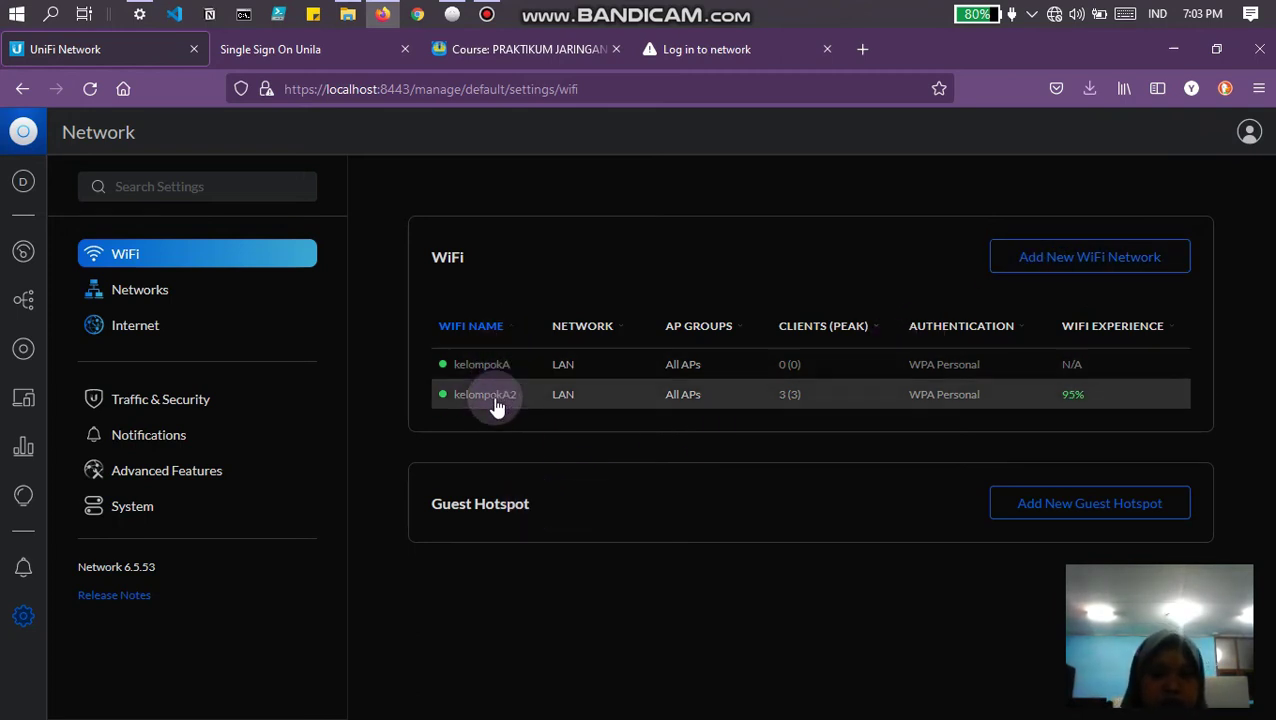
left_click(148, 311)
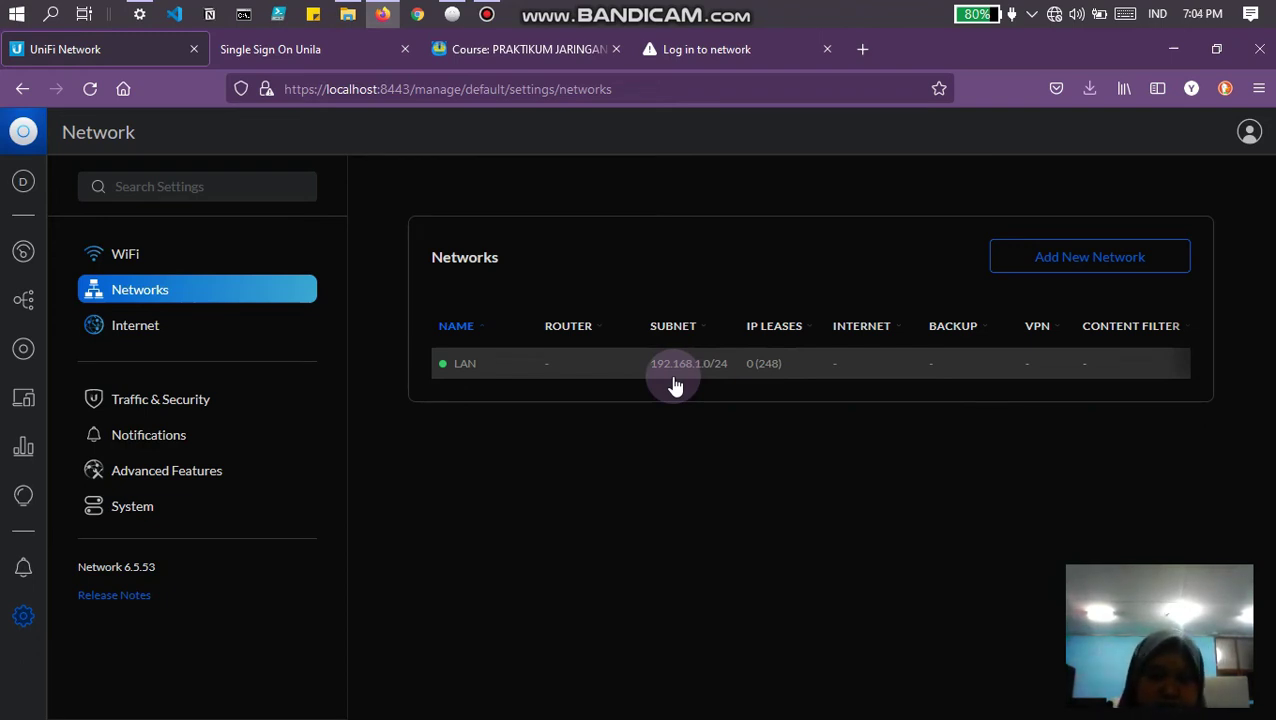
left_click(136, 332)
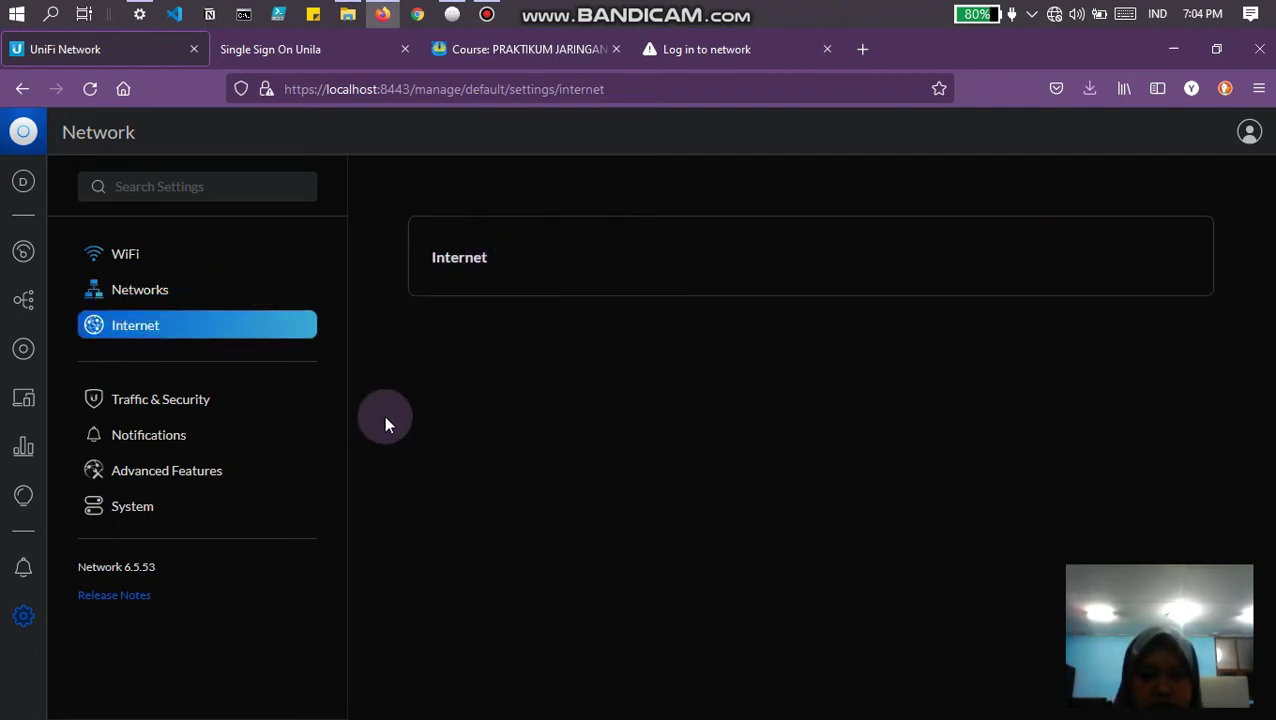
left_click(127, 401)
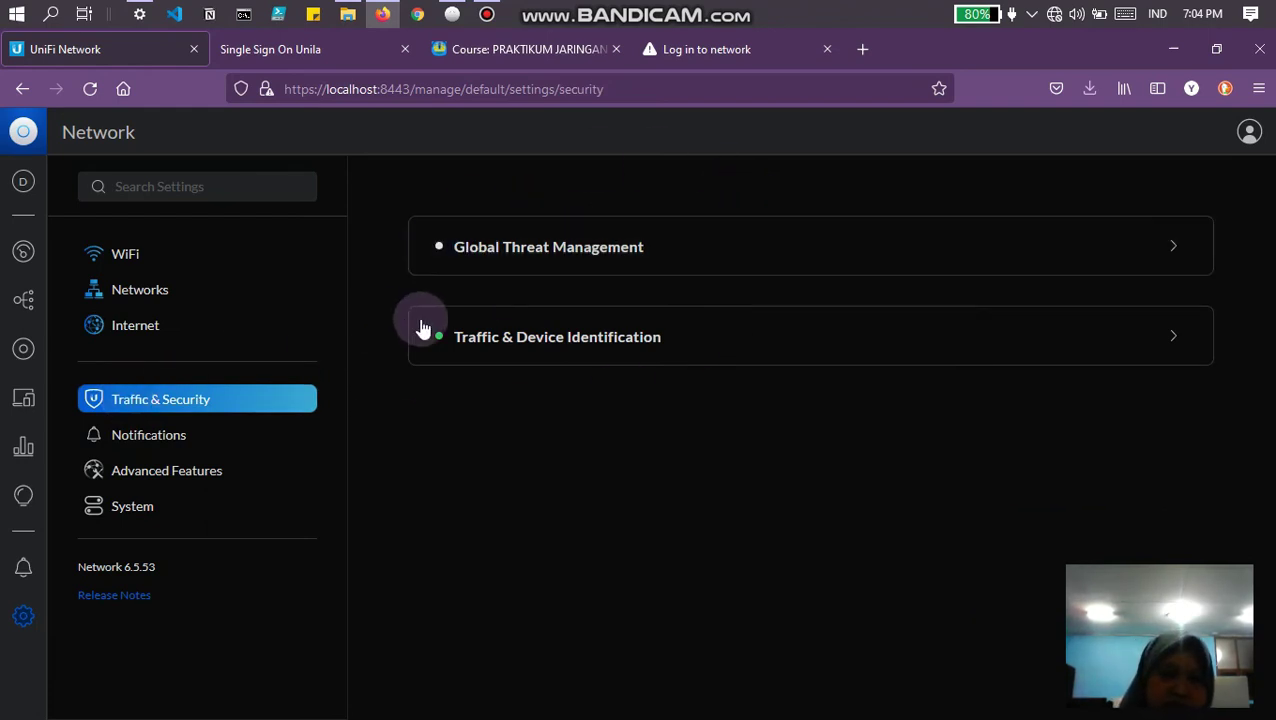
left_click(175, 450)
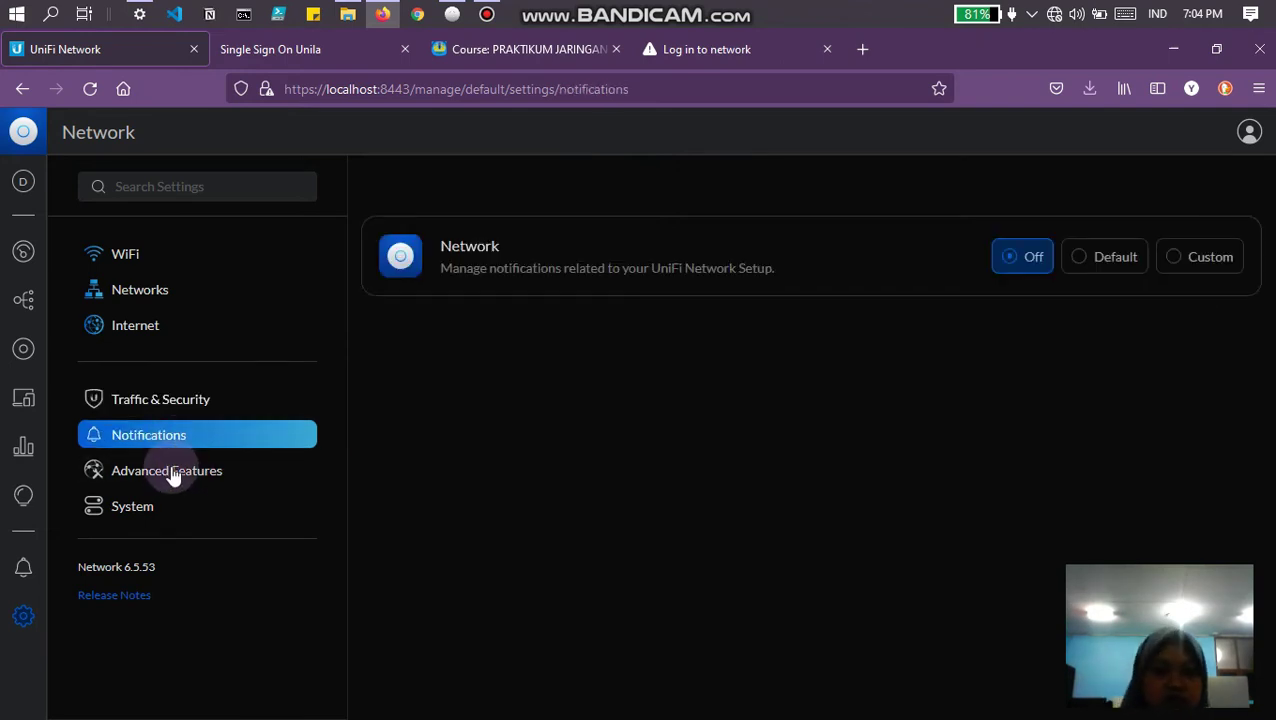
left_click(170, 484)
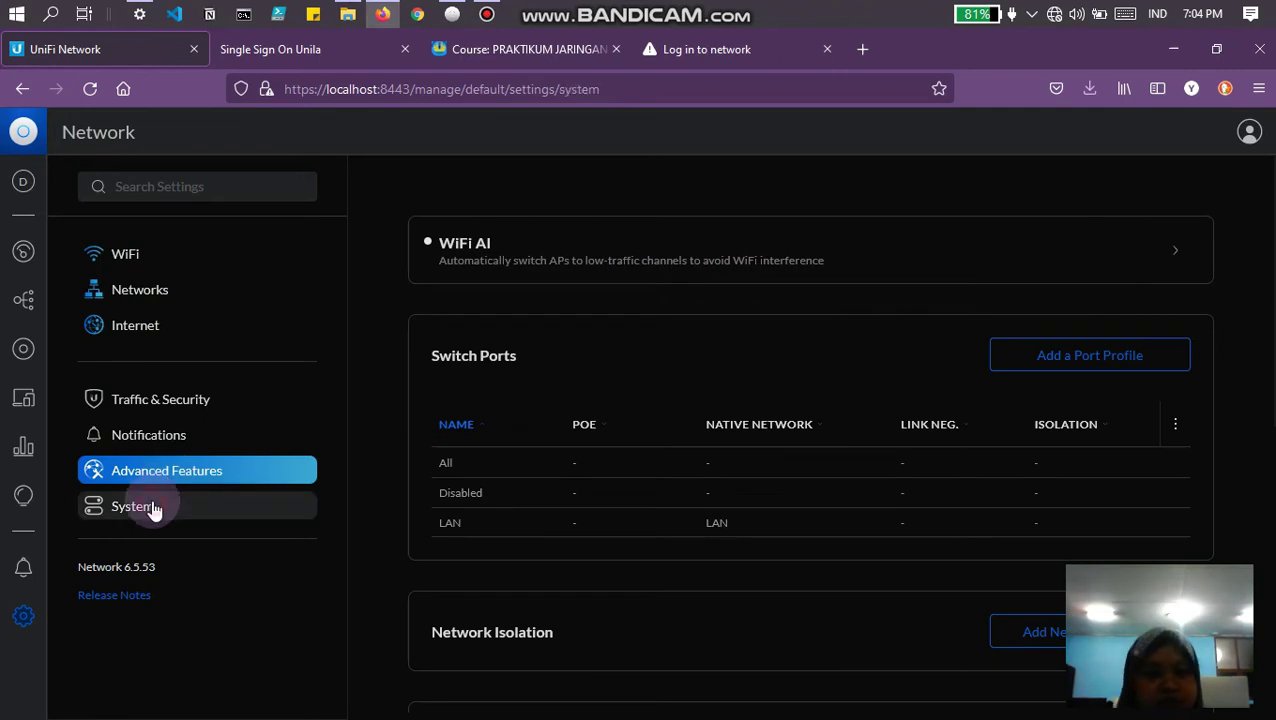
Step: View the System settings, then go to the Topology map
left_click(153, 508)
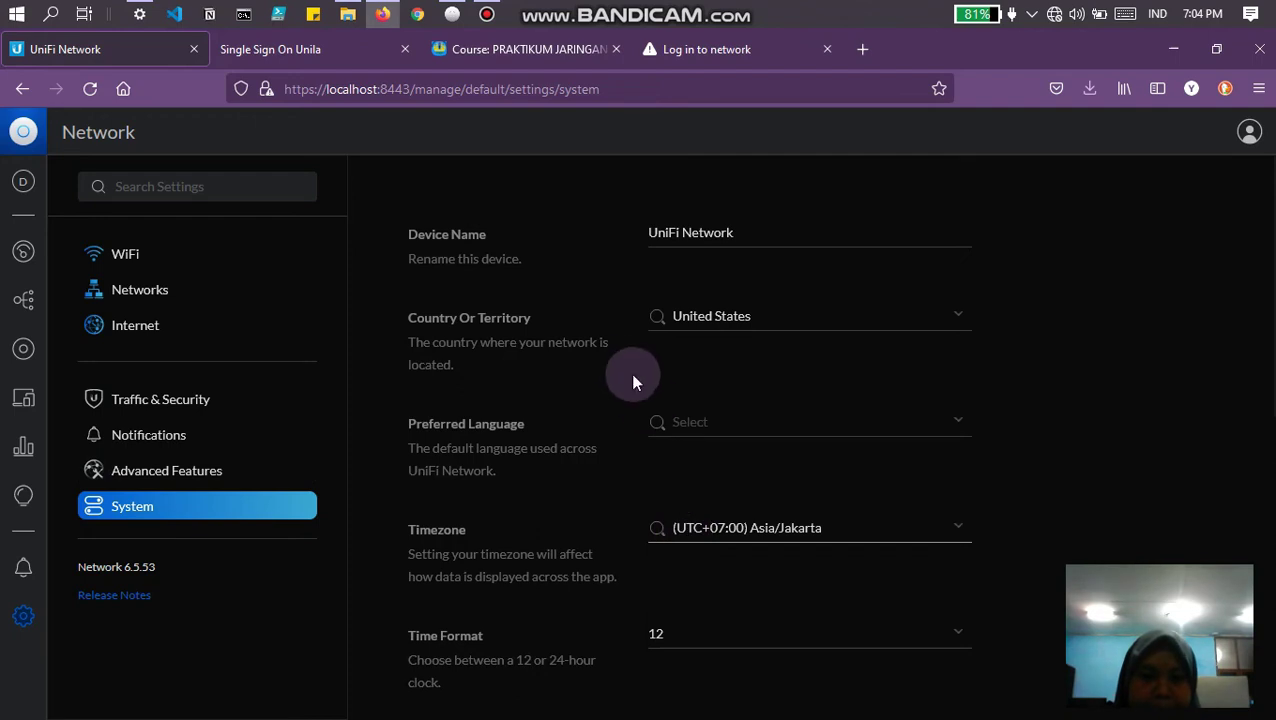
mouse_move(738, 10)
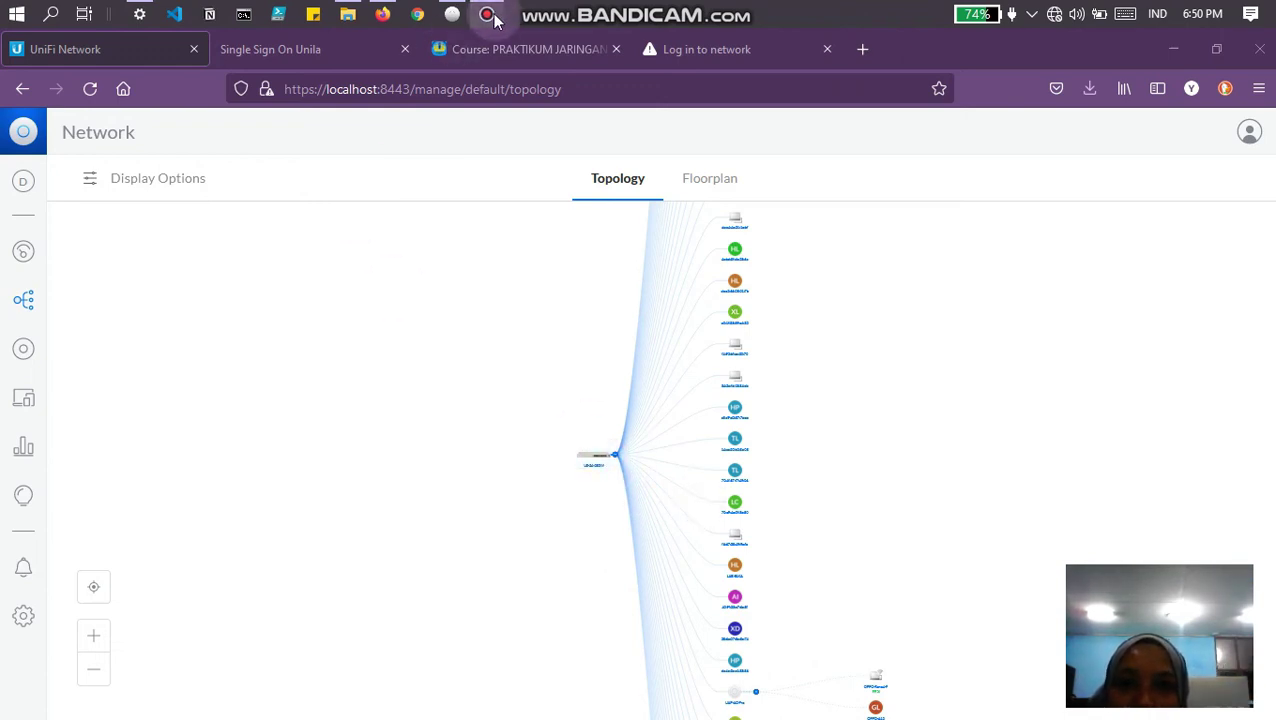
Step: Zoom and pan the topology map to see the UAP-AC-Pro access point's phone clients
mouse_move(492, 18)
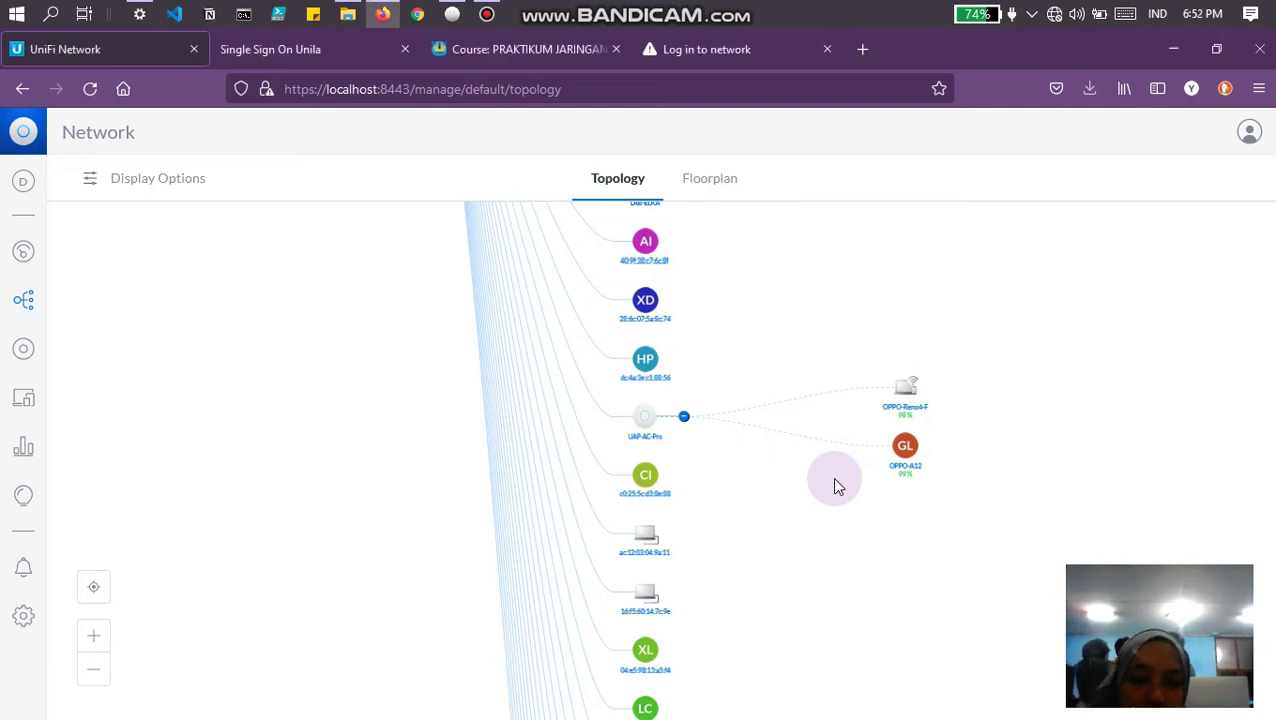
scroll(838, 487, "down", 3)
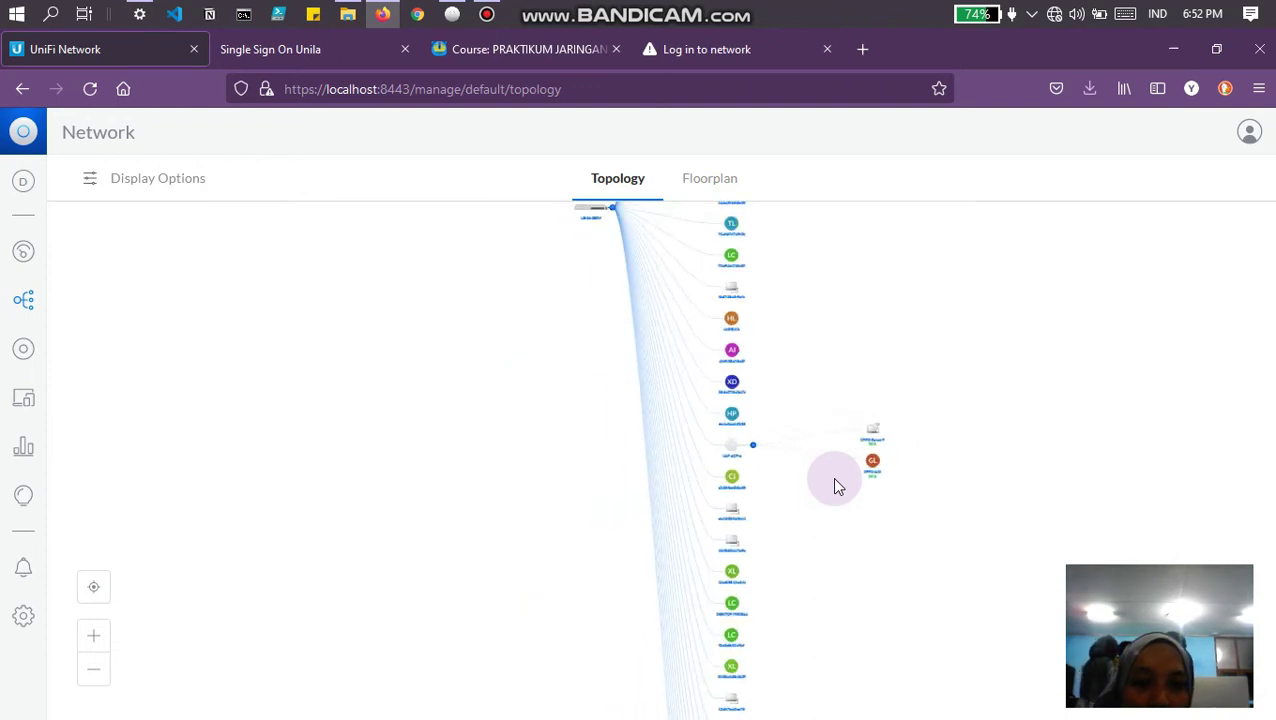
left_click_drag(823, 510, 812, 370)
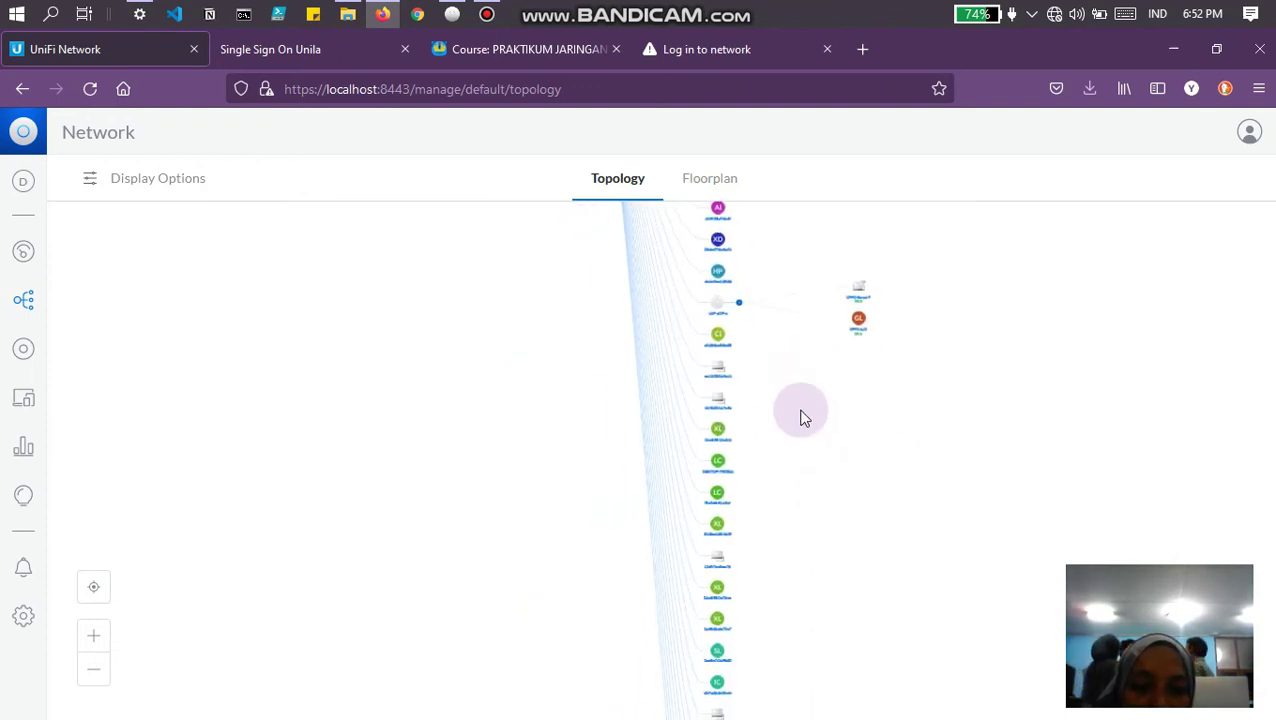
left_click_drag(800, 419, 817, 601)
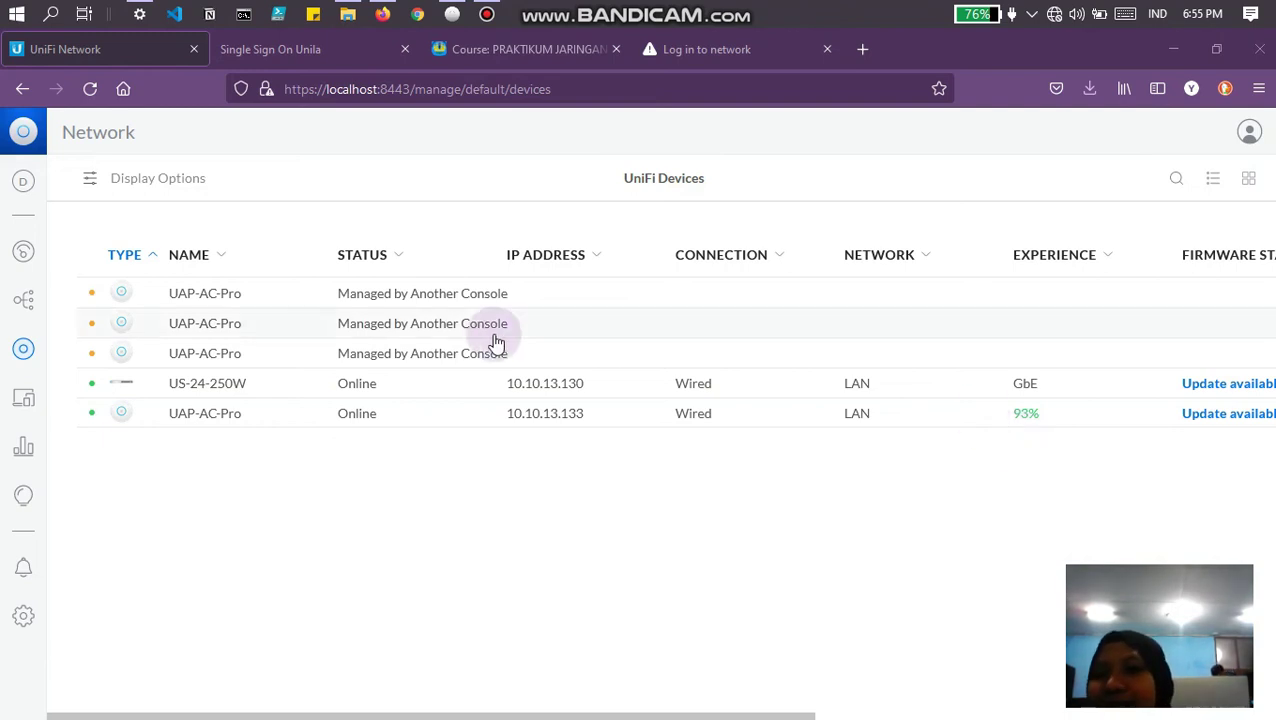
Step: Open Client Devices to see OPPO-Reno4-F, OPPO-A12 and a third phone on kelompokA2
left_click(20, 397)
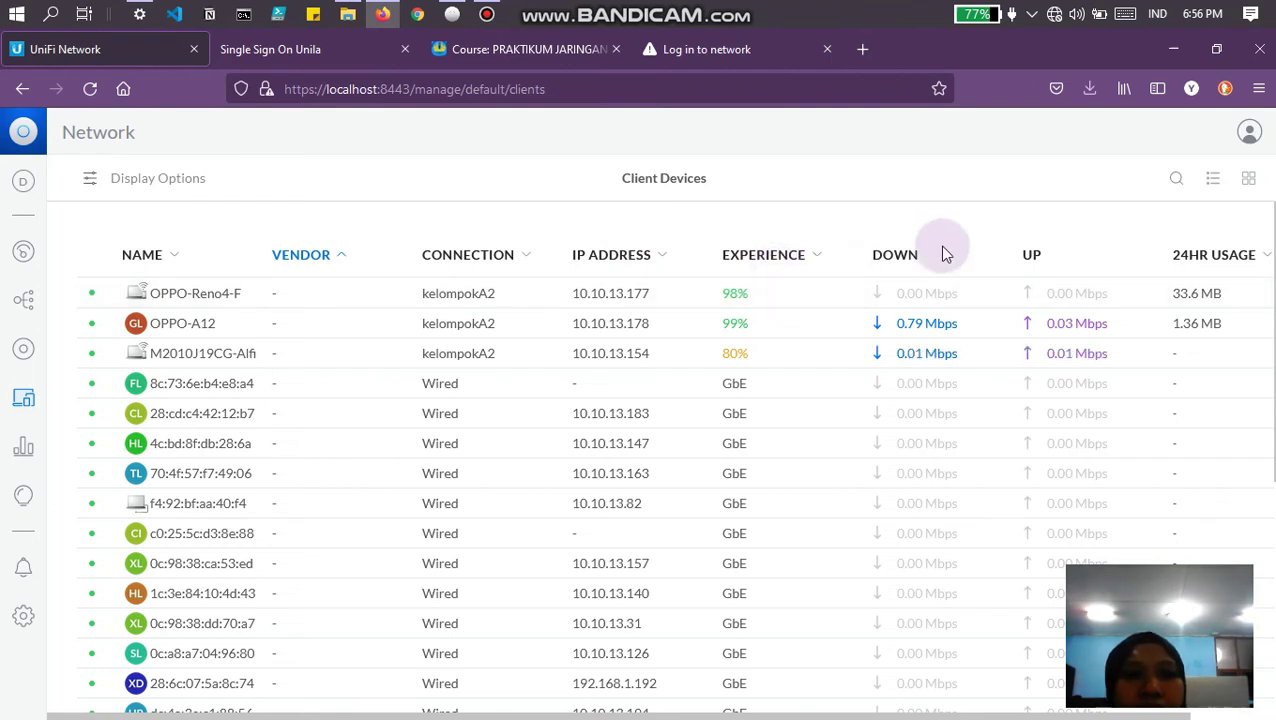
Step: Check OPPO-A12's details, then OPPO-Reno4-F's Overview, Insights and Settings tabs
left_click(906, 320)
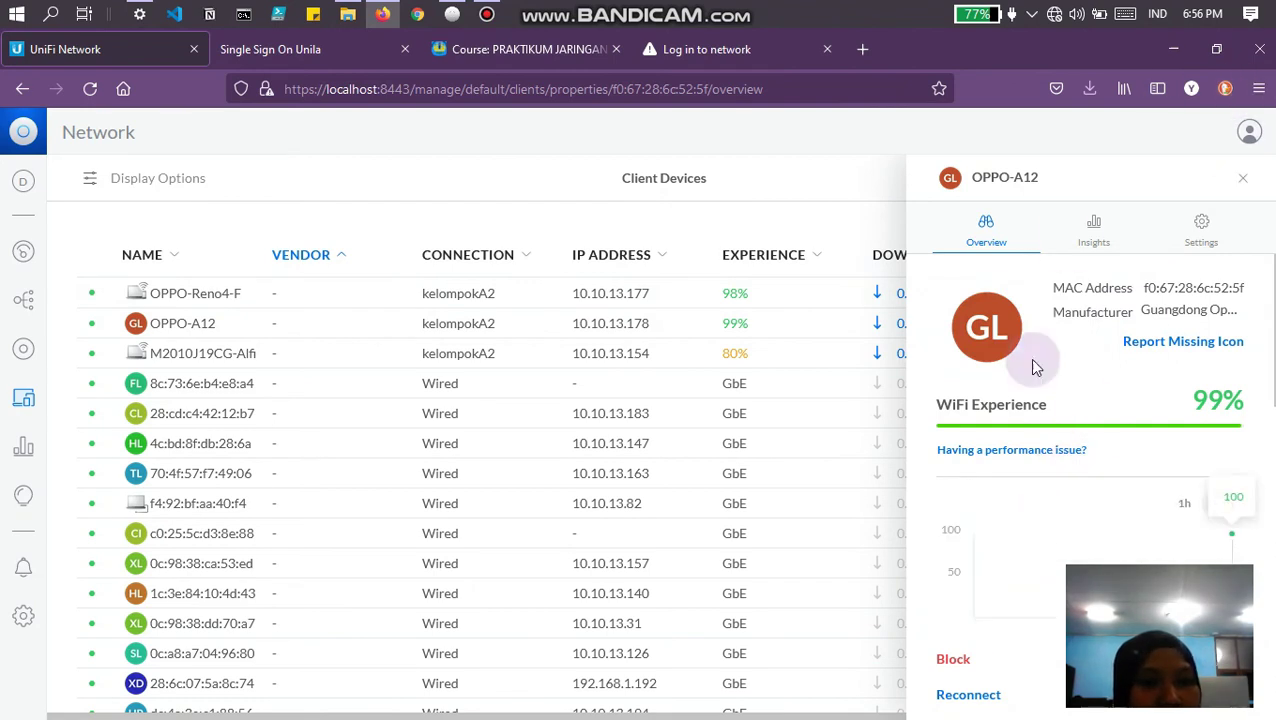
left_click(1236, 175)
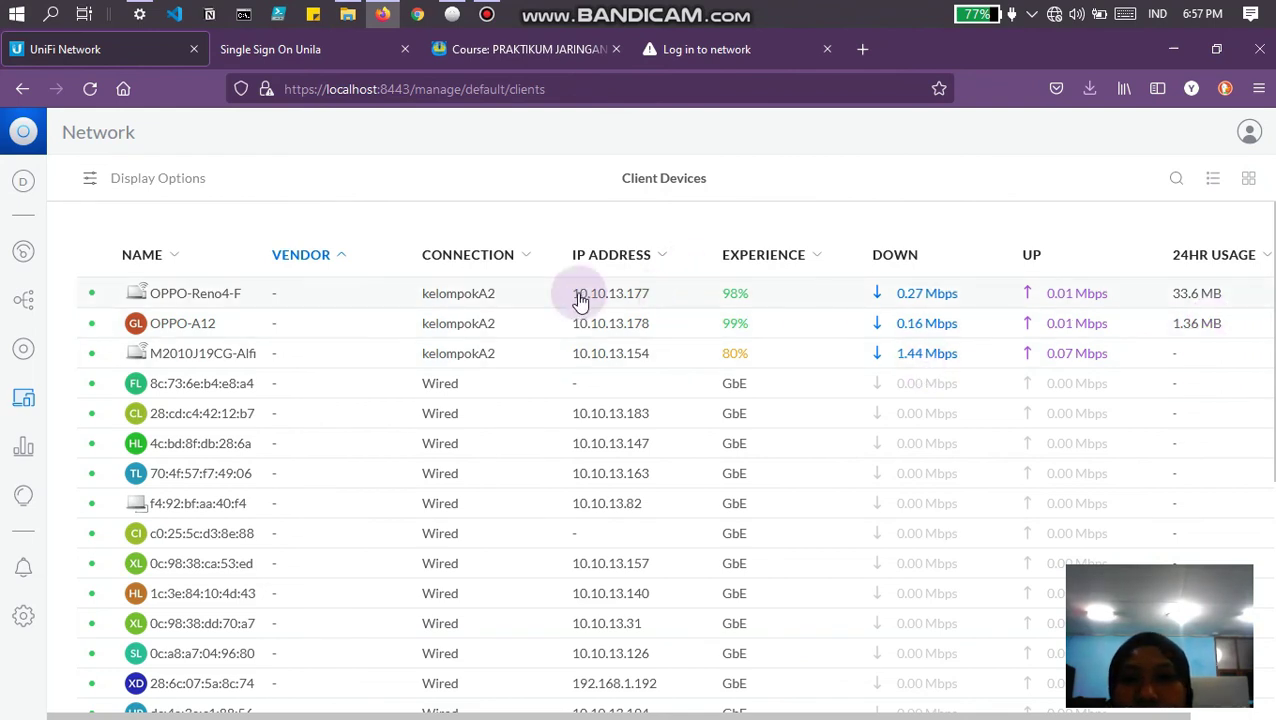
left_click(205, 293)
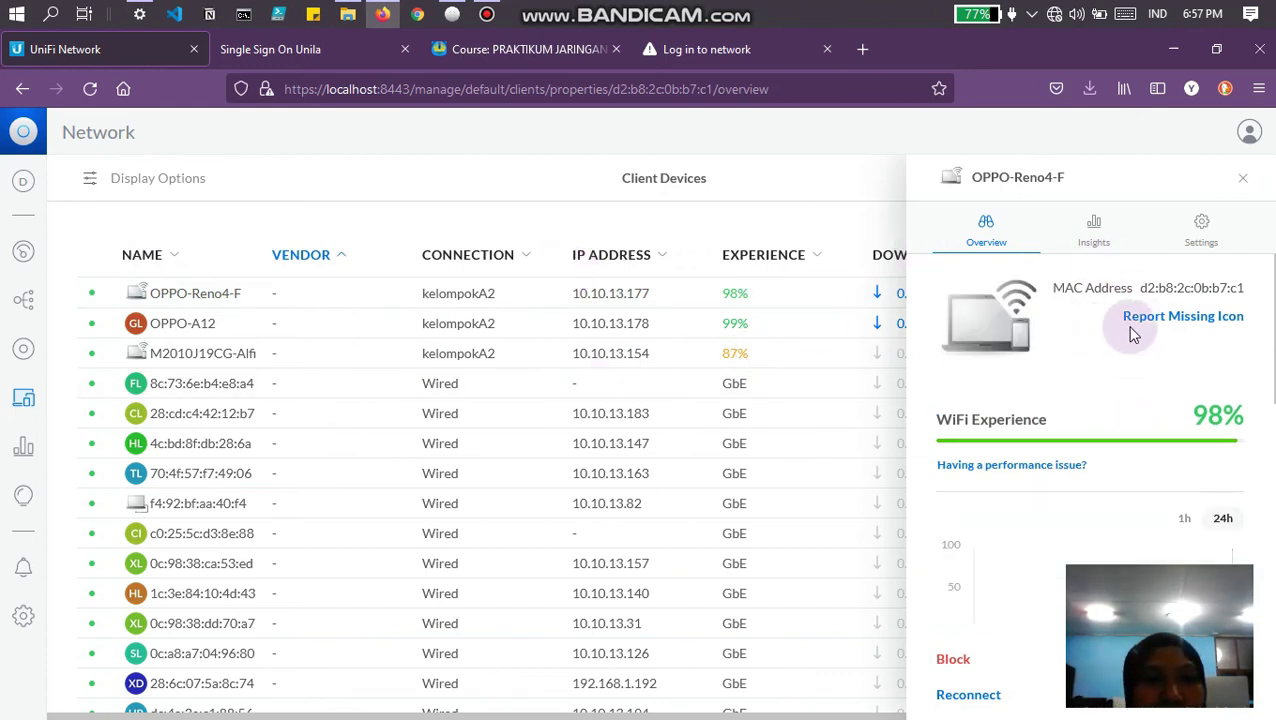
scroll(1077, 362, "down", 5)
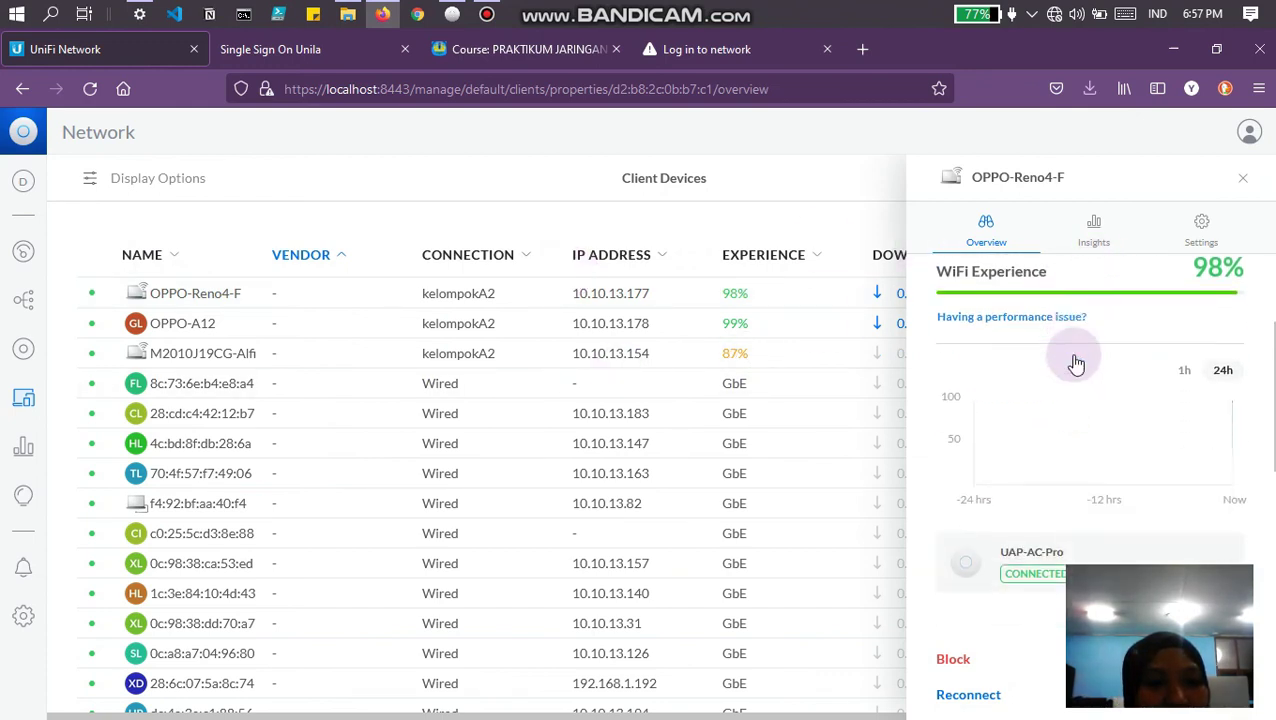
scroll(1077, 362, "down", 5)
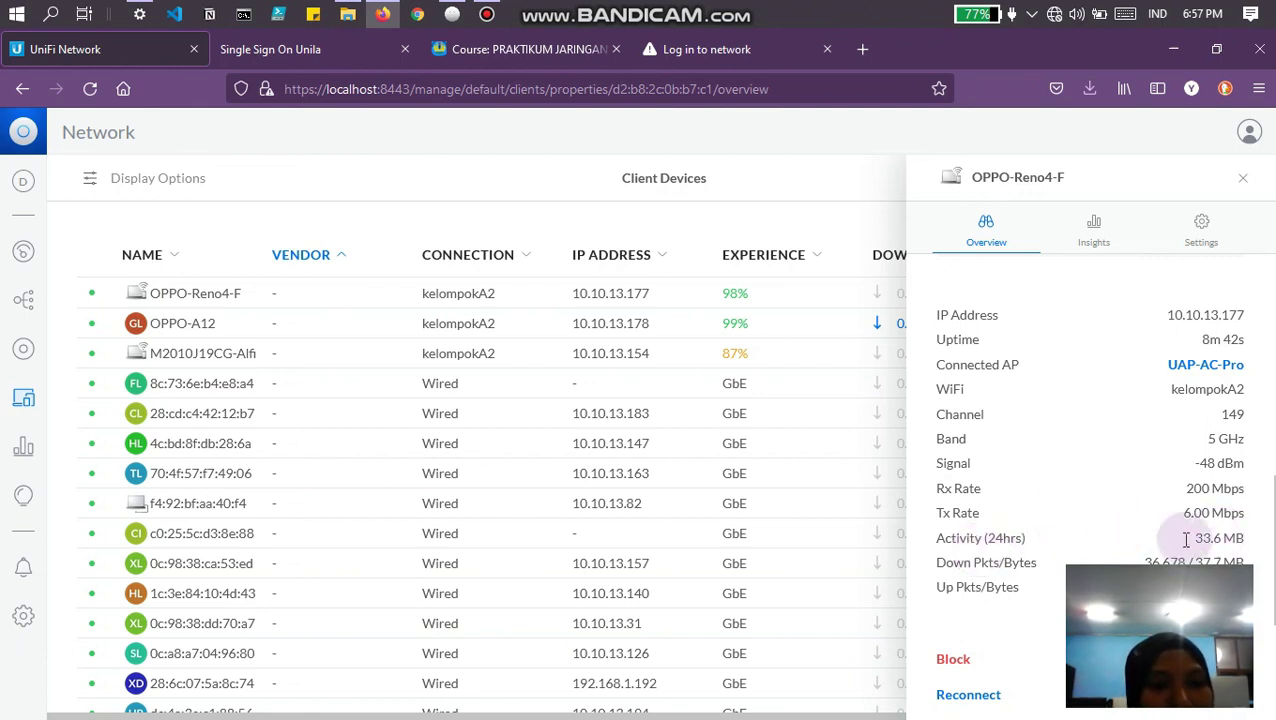
left_click(1095, 242)
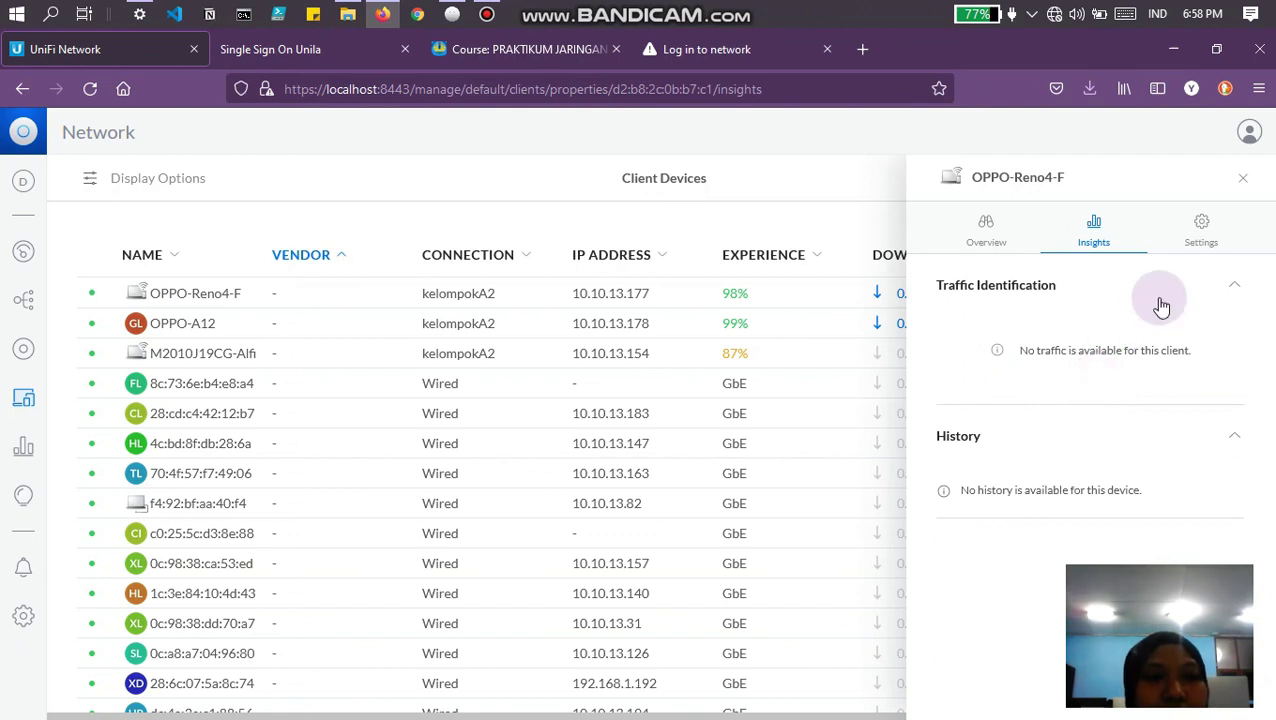
left_click(1203, 238)
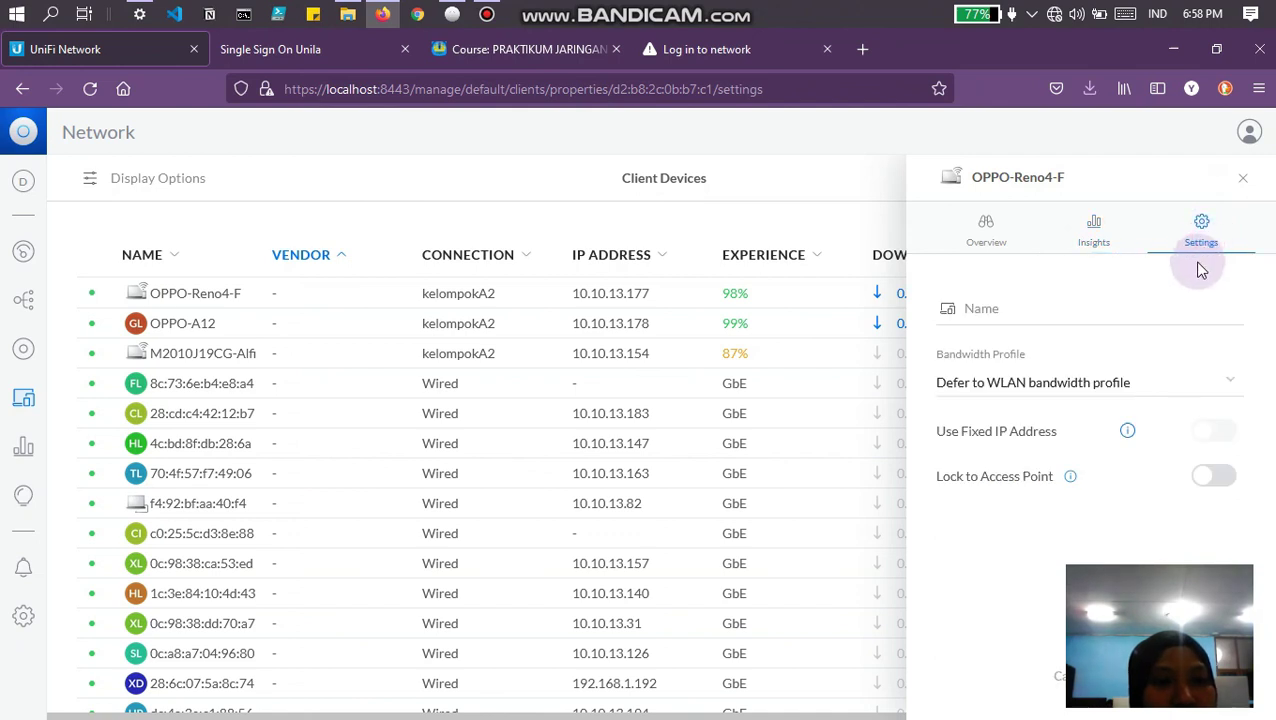